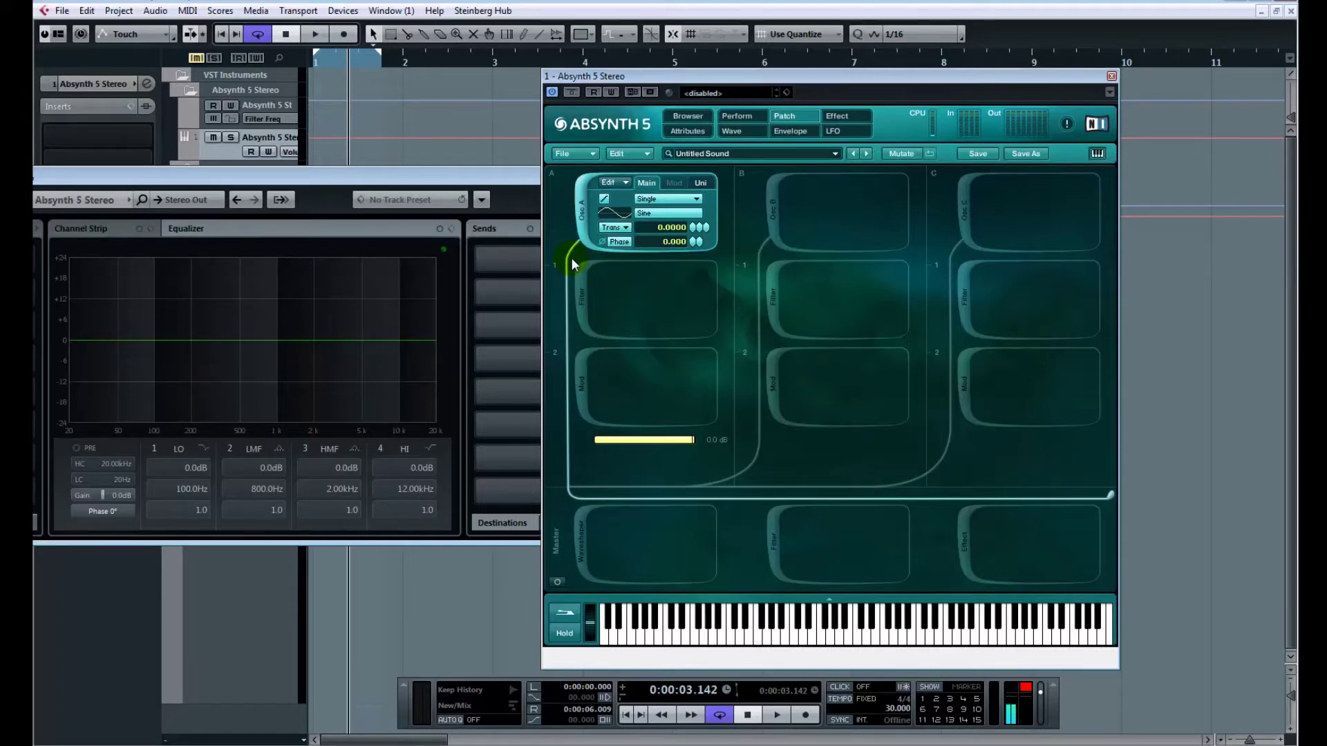
Shape the Oscil A Amp envelope to start at full level and decay to -96 dB at about 0.32 s with slope 0.871.
{"action": "left_click", "coordinate": [777, 134]}
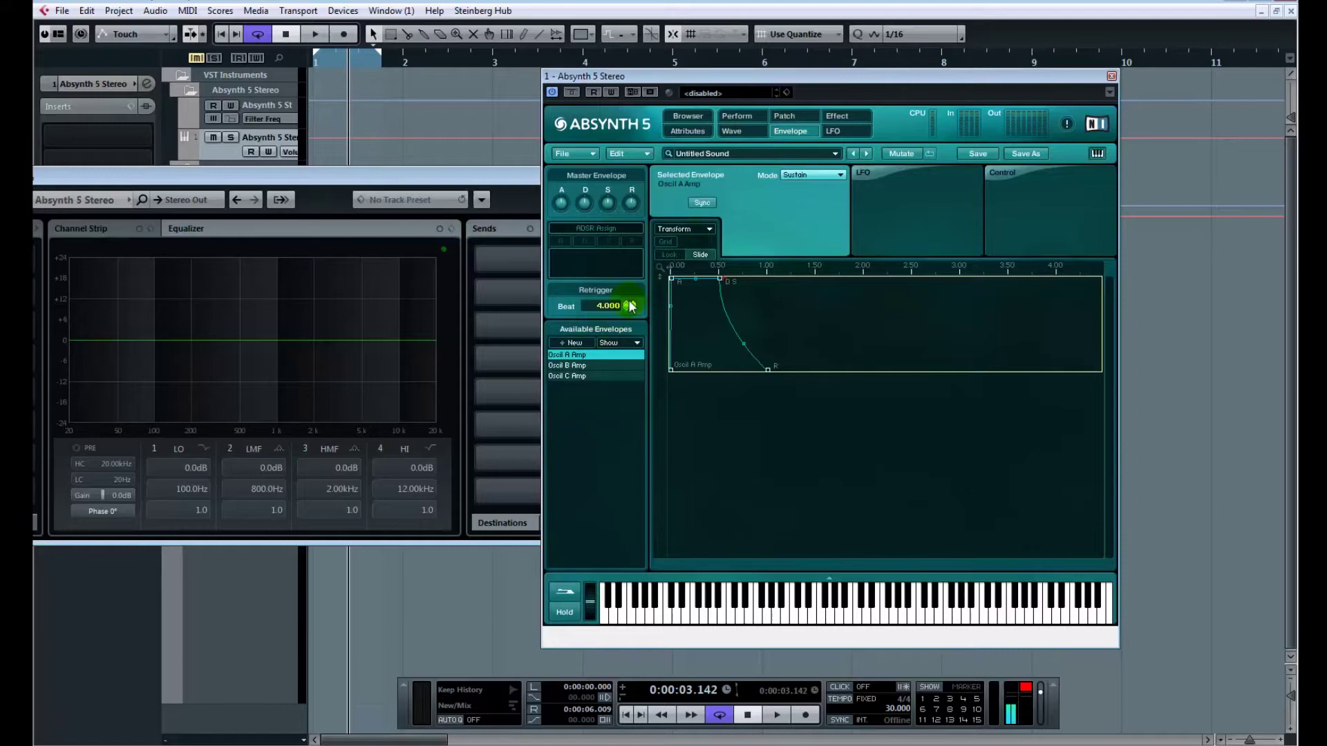
{"action": "left_click", "coordinate": [776, 116]}
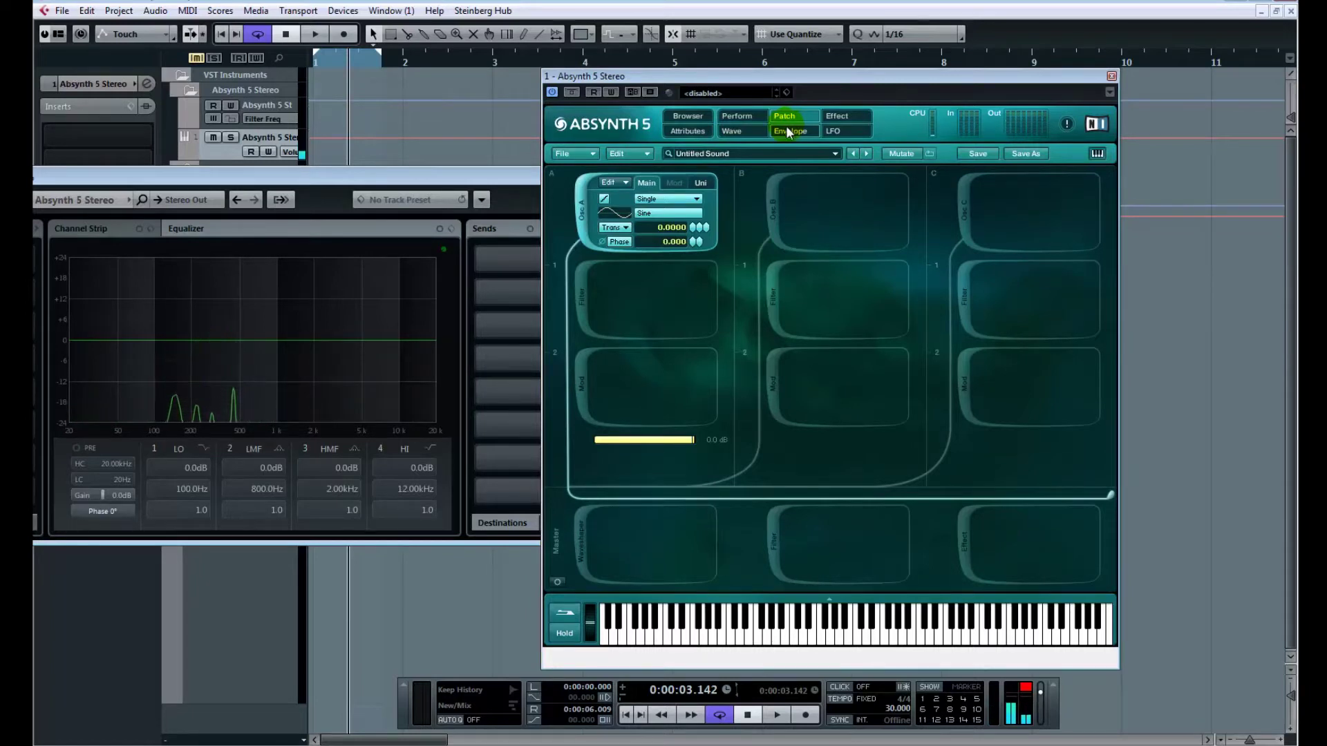
{"action": "left_click", "coordinate": [799, 131]}
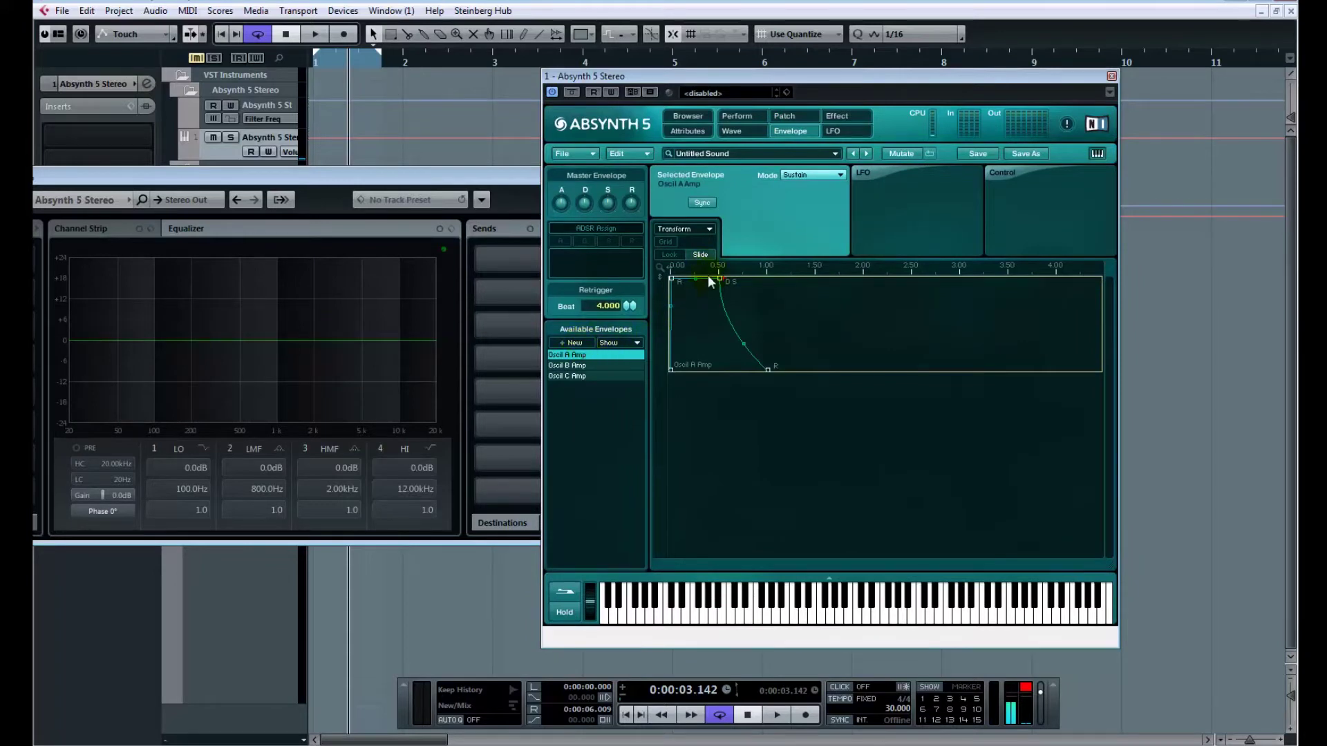
{"action": "left_click_drag", "start_coordinate": [719, 281], "coordinate": [735, 391]}
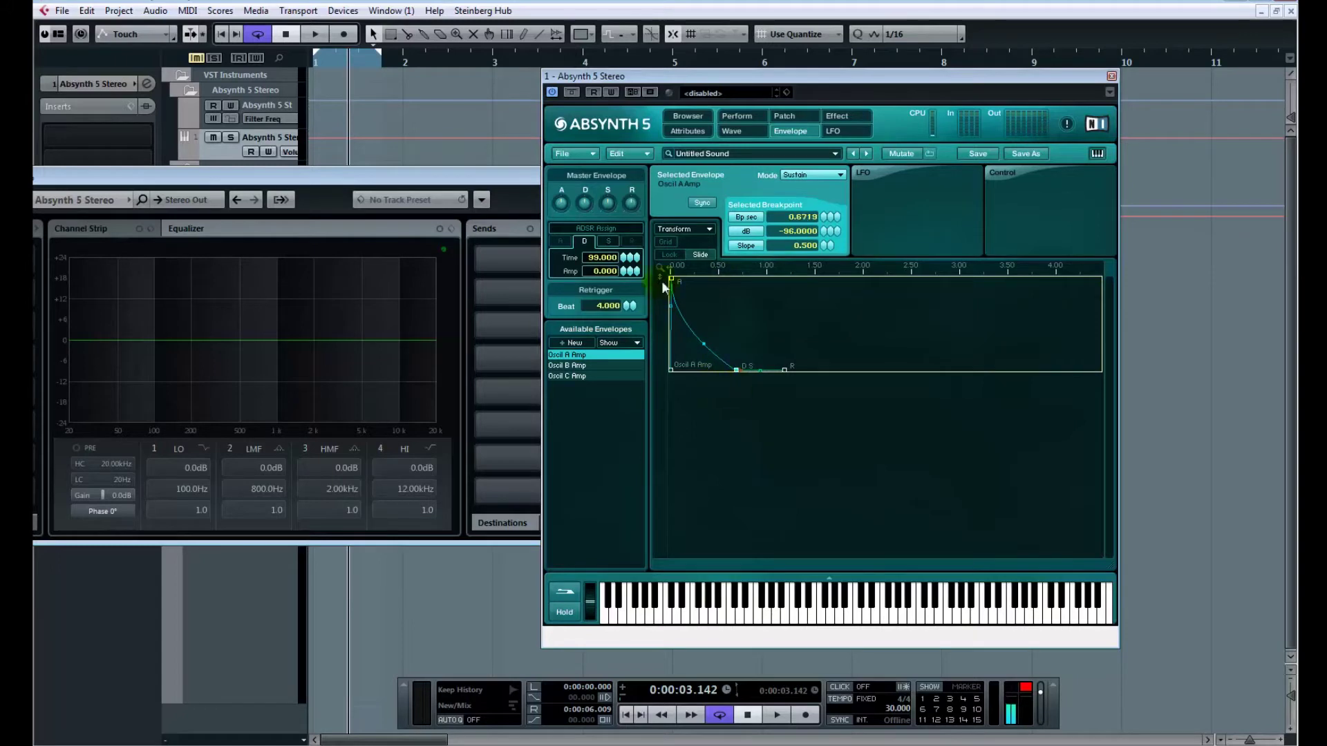
{"action": "left_click", "coordinate": [670, 277]}
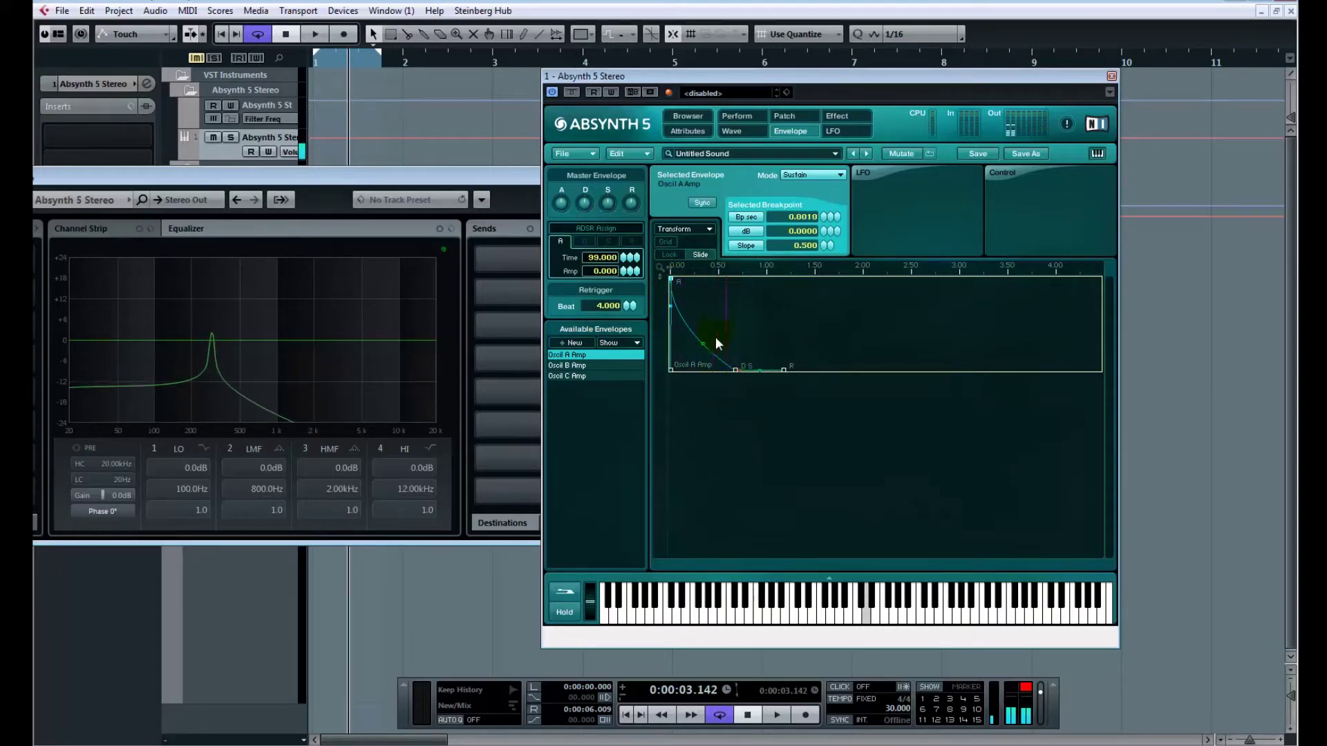
{"action": "left_click_drag", "start_coordinate": [703, 343], "coordinate": [703, 376]}
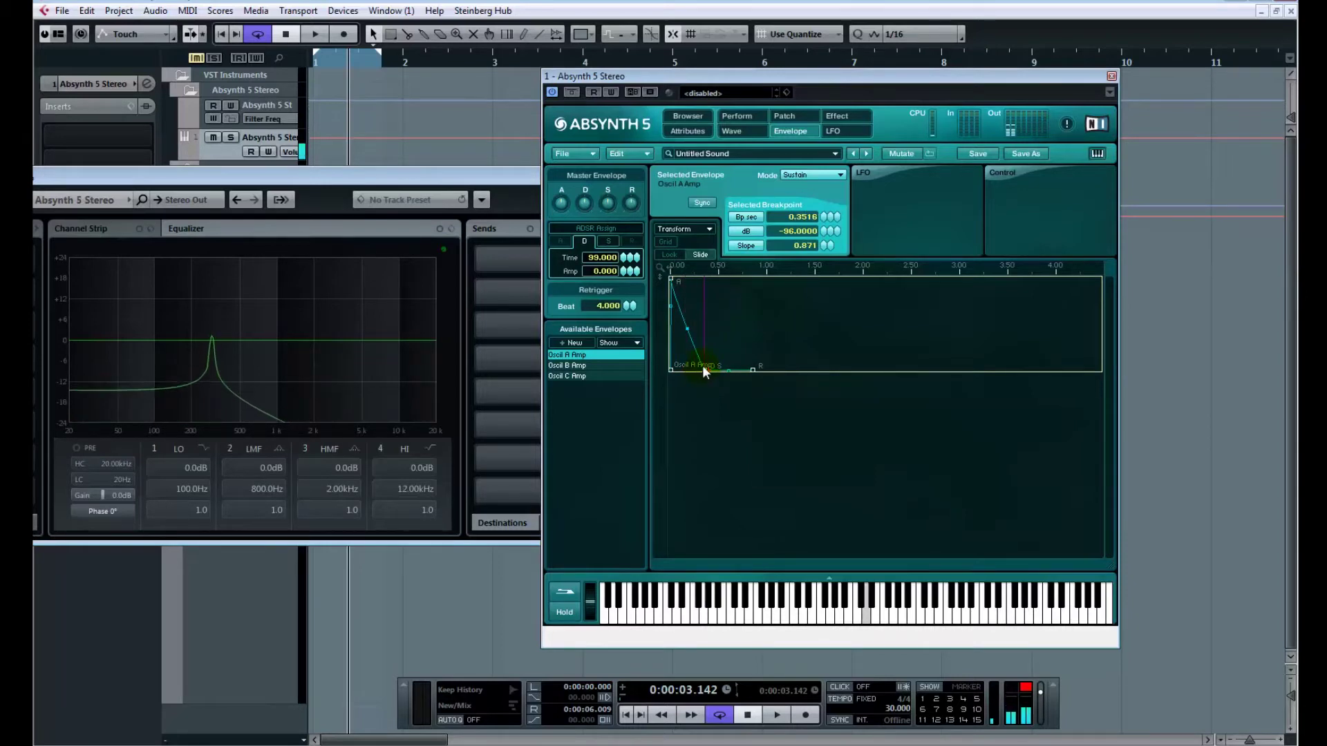
{"action": "left_click_drag", "start_coordinate": [704, 369], "coordinate": [699, 367]}
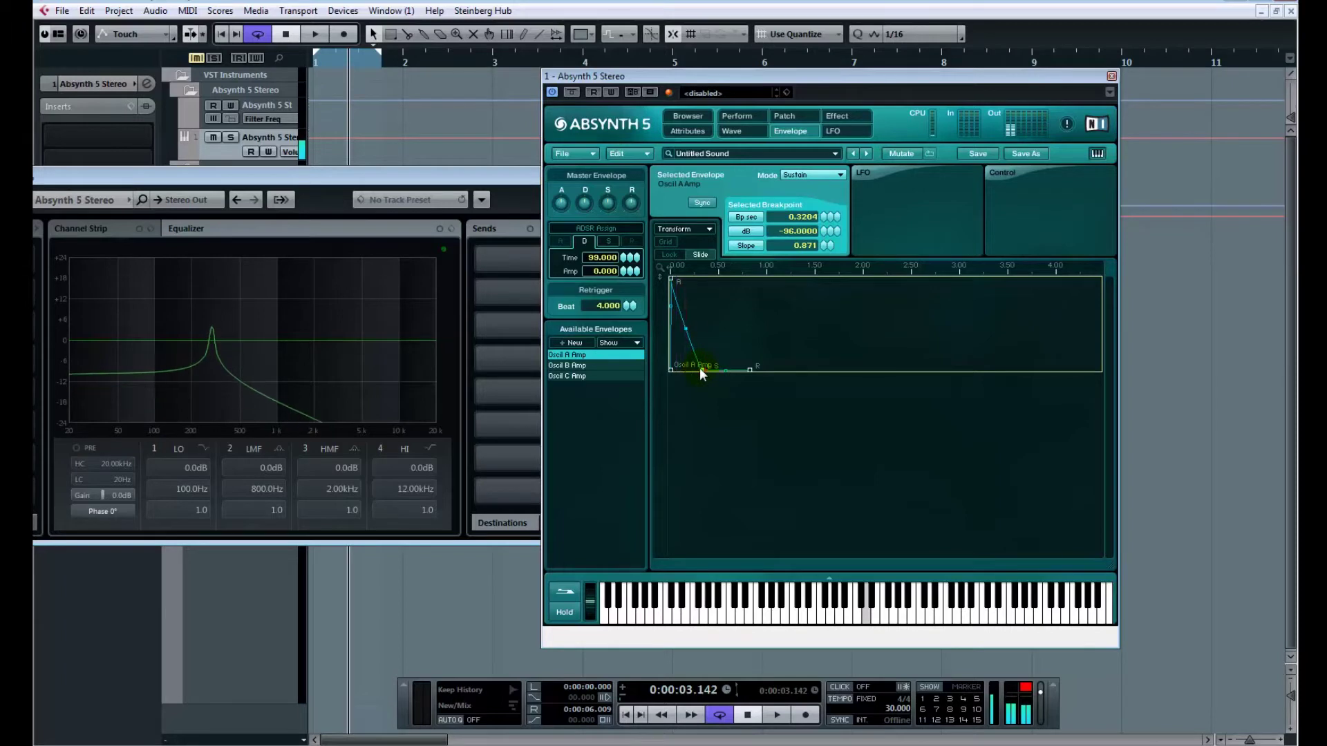
Add new envelopes for Filter A1 Freq and Oscil A Main Pitch.
{"action": "left_click", "coordinate": [579, 342]}
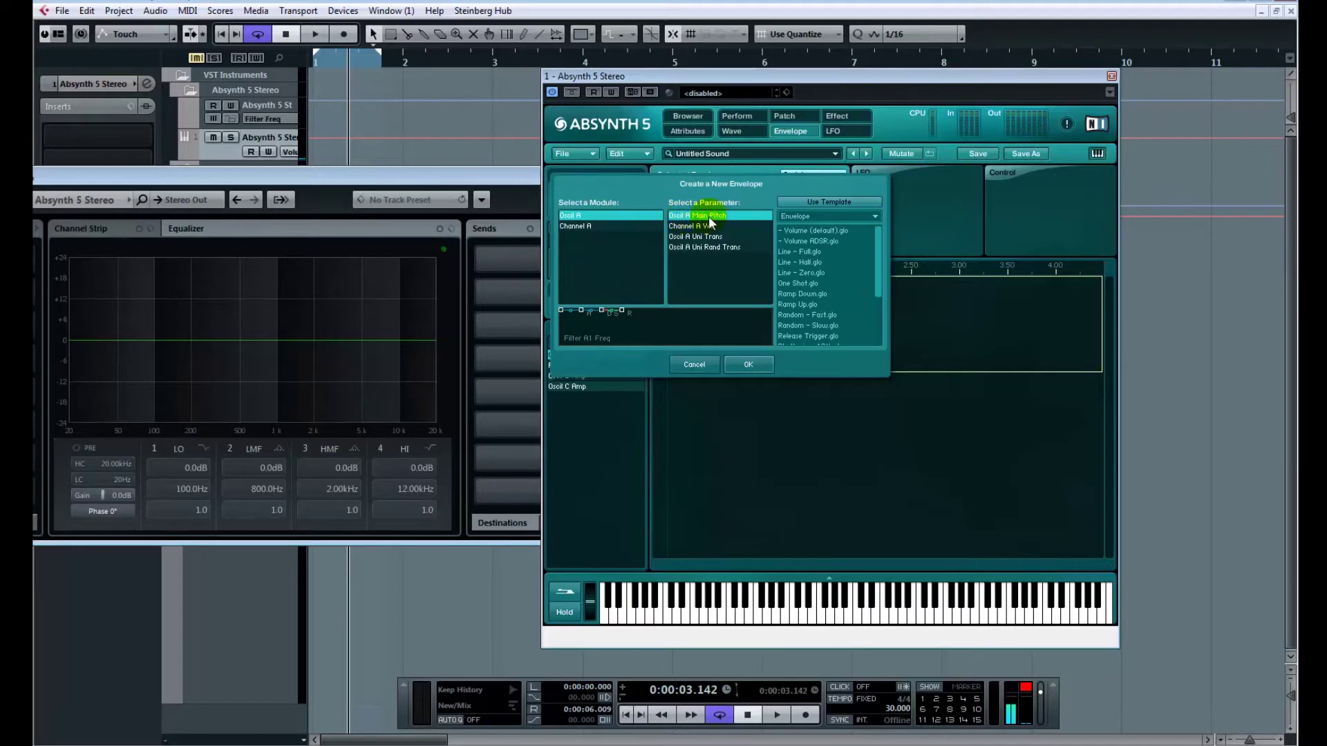
{"action": "left_click", "coordinate": [741, 366]}
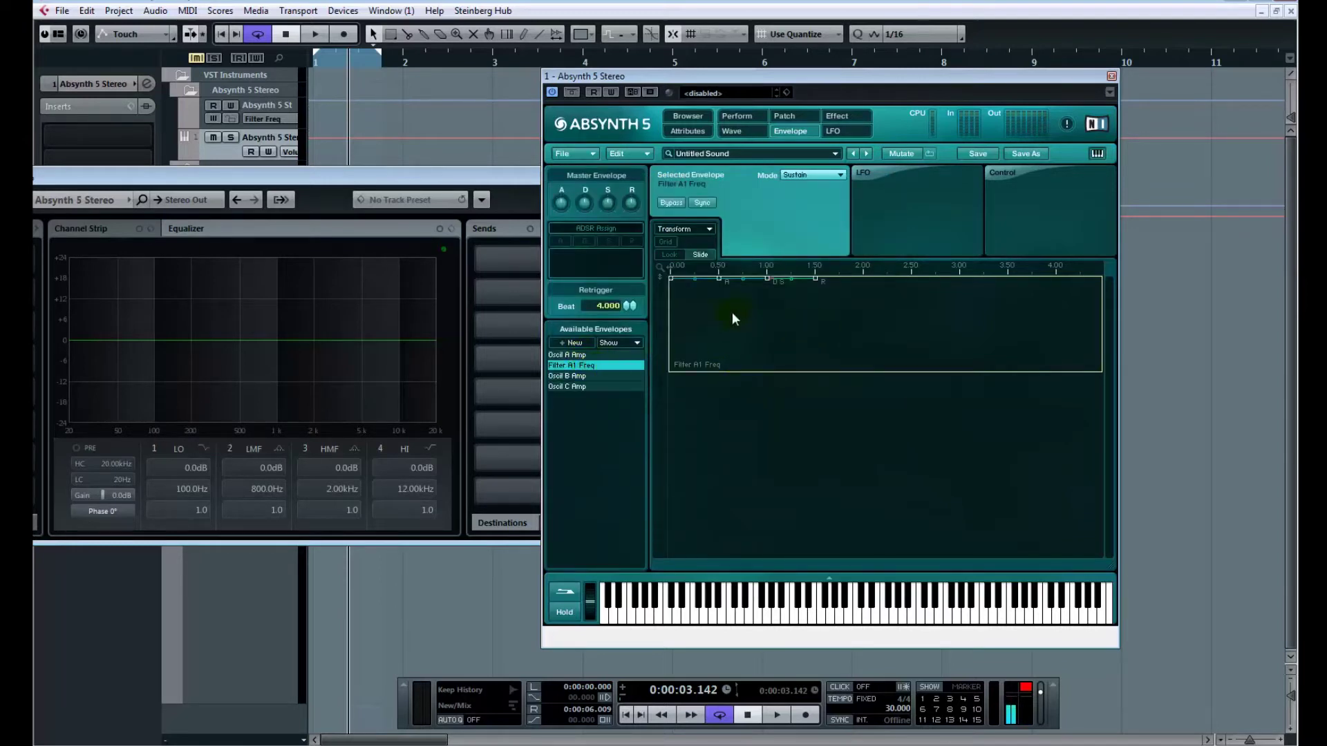
{"action": "left_click", "coordinate": [583, 343]}
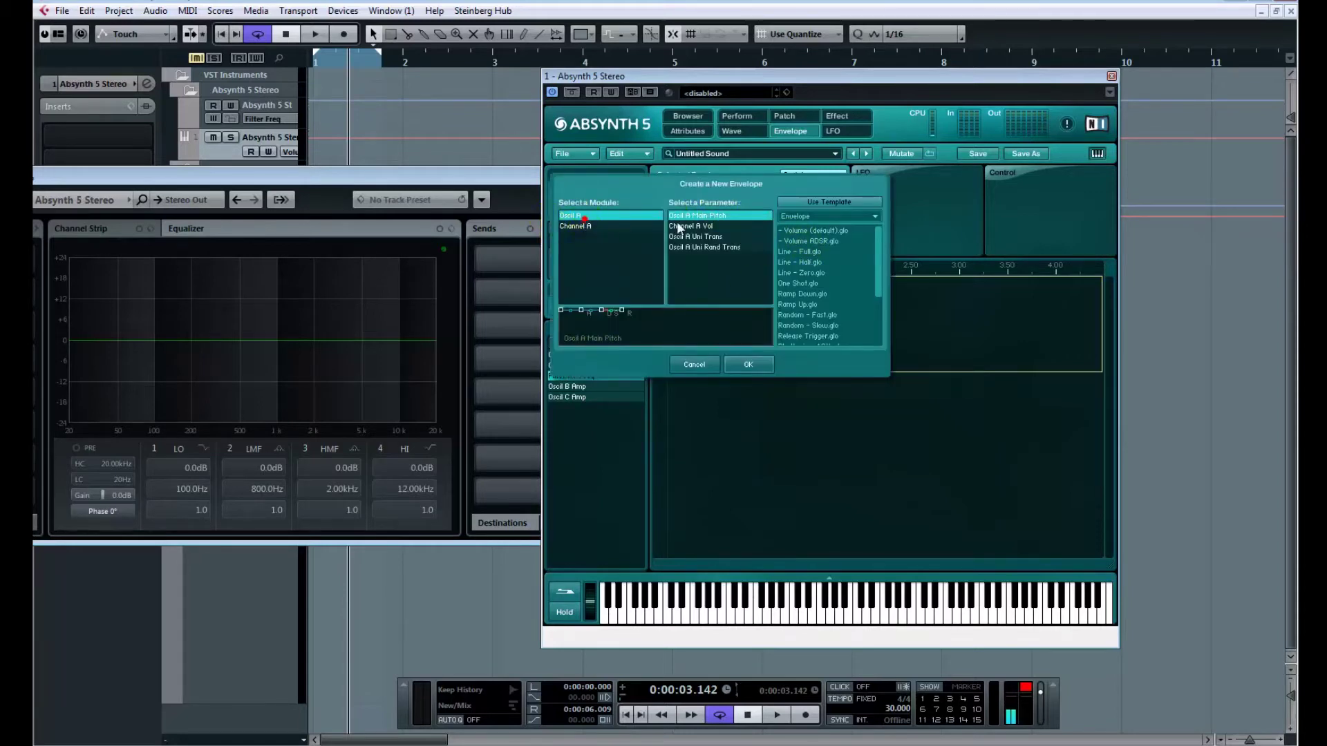
{"action": "left_click", "coordinate": [753, 365]}
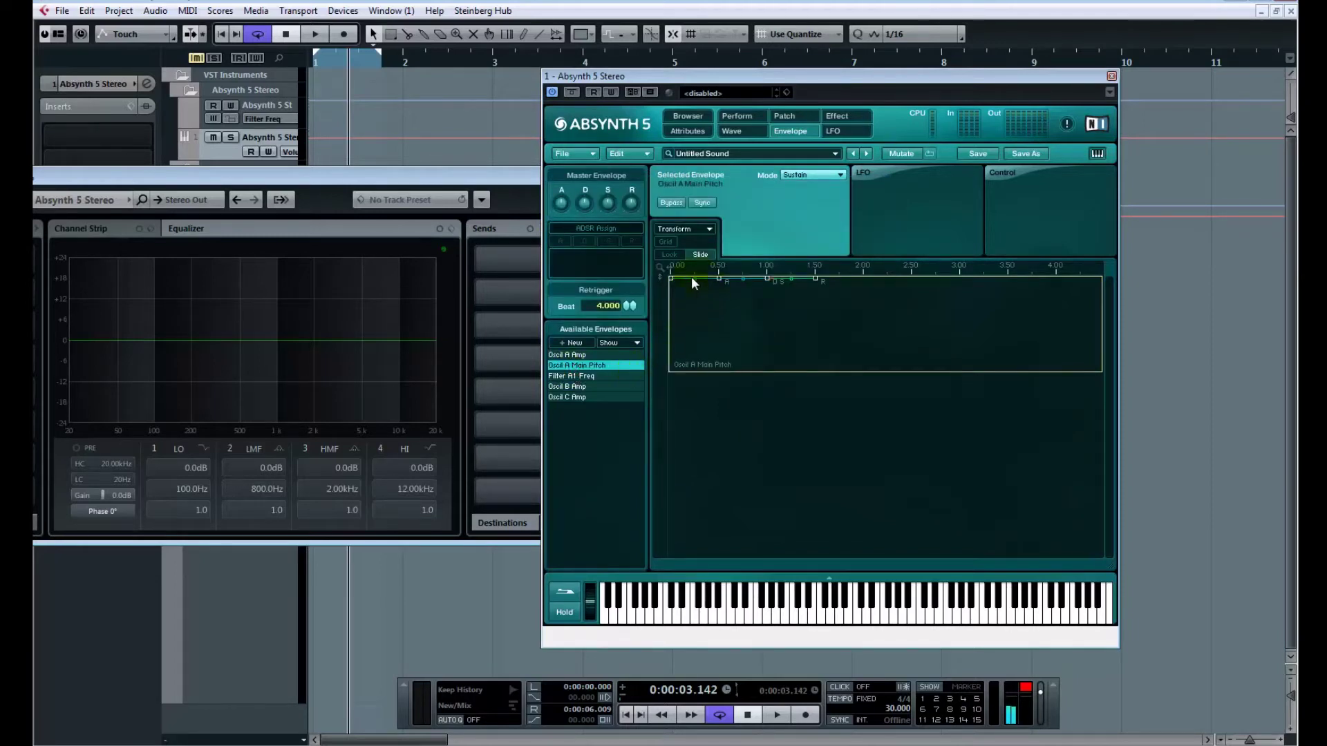
Make the Oscil A Main Pitch envelope fall to a transposition of -73 at about 0.34 s, and pull the following breakpoints down close to that level.
{"action": "left_click", "coordinate": [671, 277]}
{"action": "left_click_drag", "start_coordinate": [719, 279], "coordinate": [704, 446]}
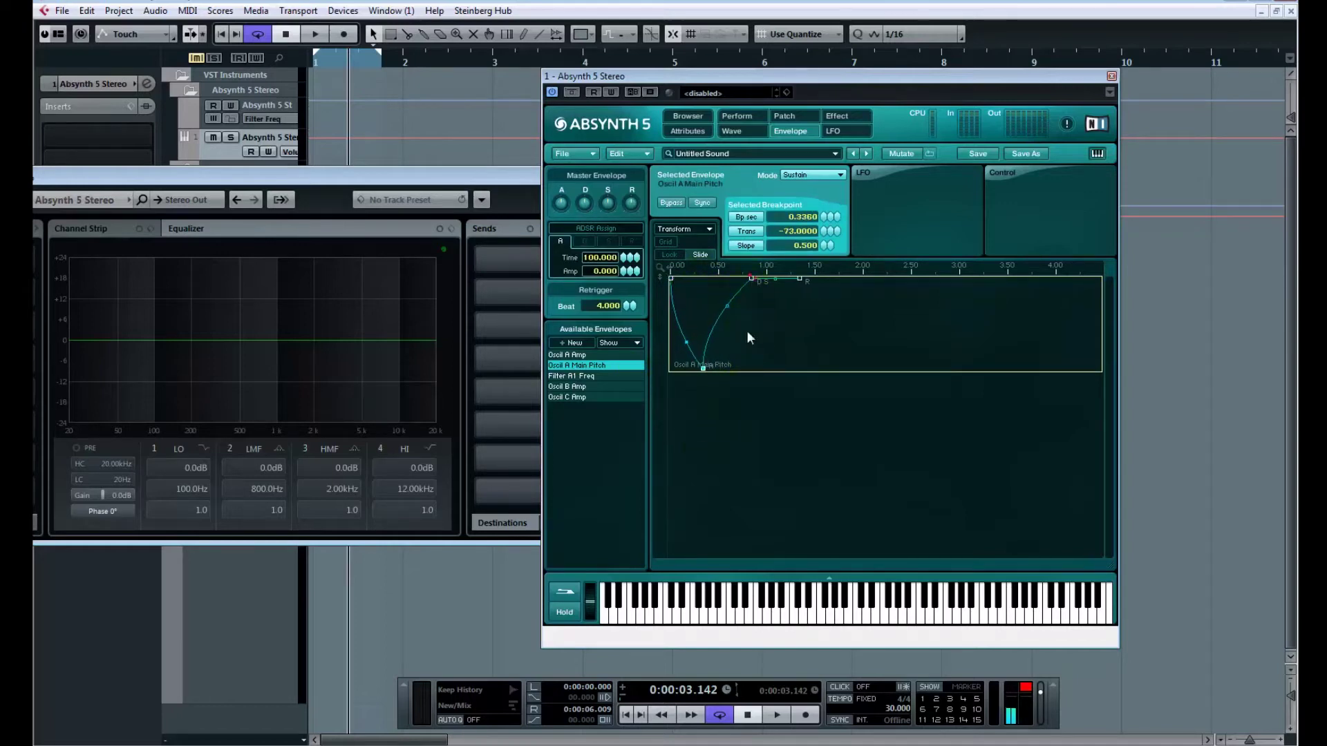
{"action": "left_click_drag", "start_coordinate": [752, 284], "coordinate": [775, 364]}
{"action": "left_click_drag", "start_coordinate": [777, 279], "coordinate": [794, 418]}
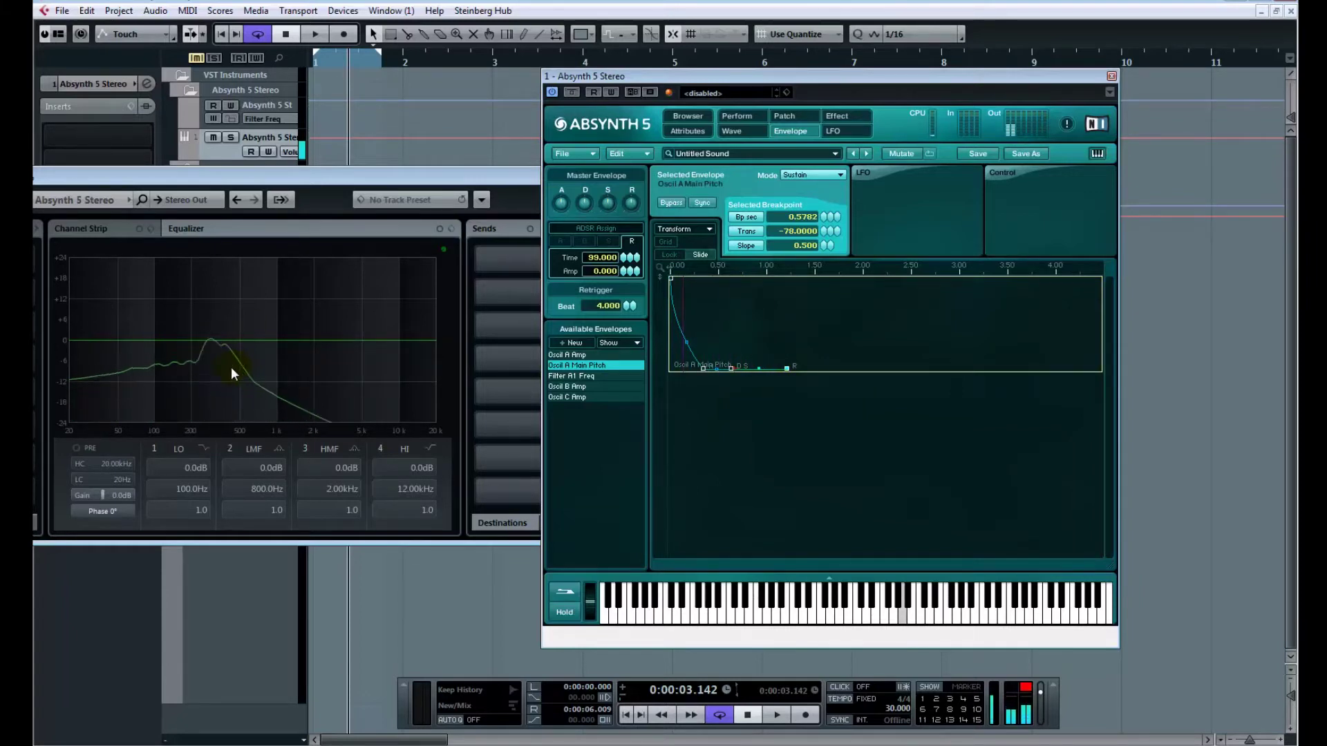
Switch oscillator A's pitch unit to Hz and raise its frequency to about 10548 Hz.
{"action": "left_click", "coordinate": [779, 115]}
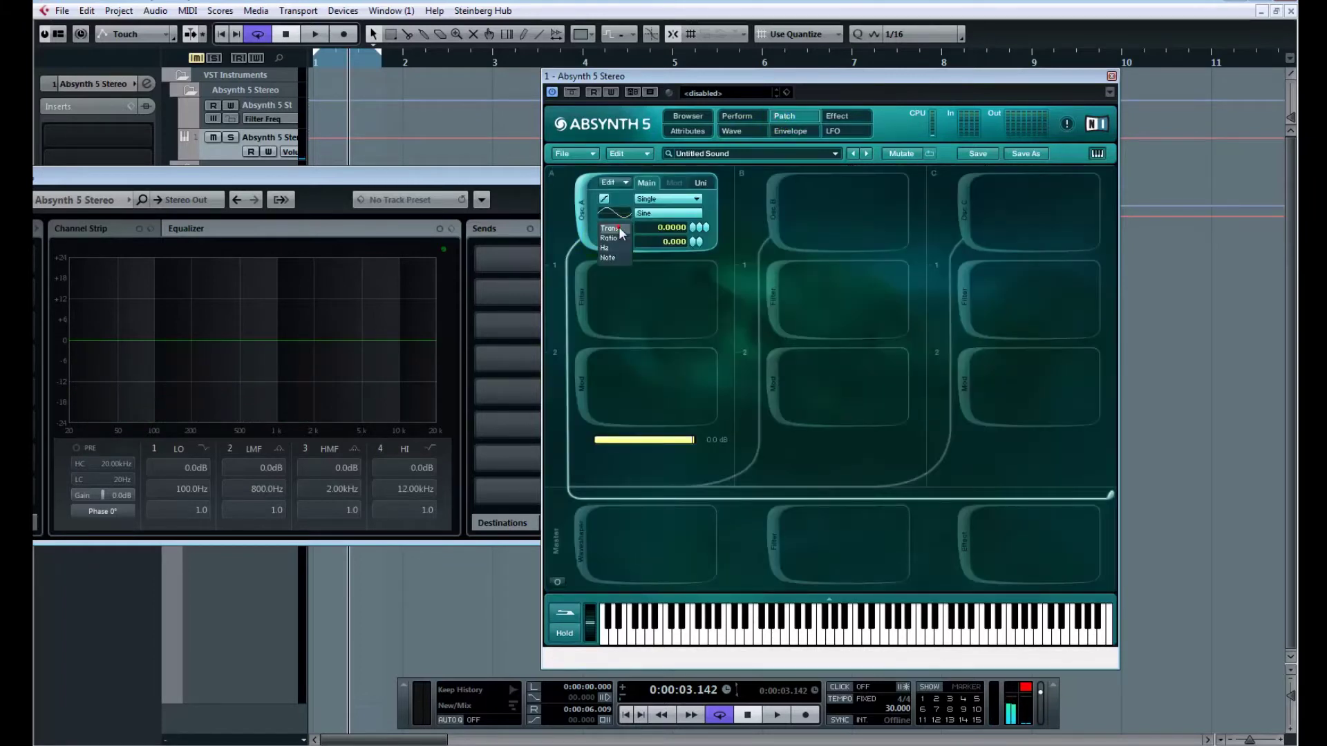
{"action": "left_click", "coordinate": [619, 226]}
{"action": "left_click", "coordinate": [614, 248]}
{"action": "left_click_drag", "start_coordinate": [693, 230], "coordinate": [694, 173]}
Shorten the Main Pitch envelope's initial drop to about 0.08 s and draw the decay and release breakpoints in close behind it.
{"action": "left_click", "coordinate": [787, 132]}
{"action": "left_click_drag", "start_coordinate": [675, 274], "coordinate": [825, 354]}
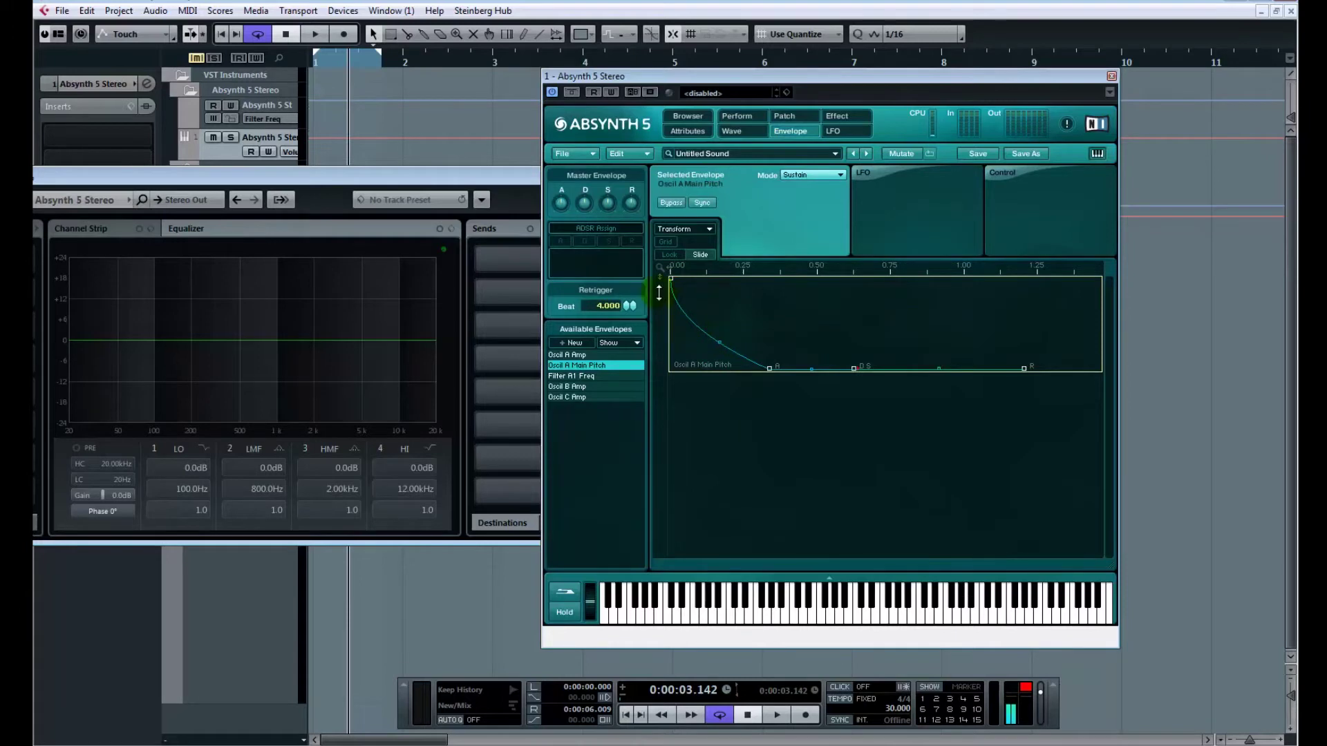
{"action": "left_click", "coordinate": [769, 368]}
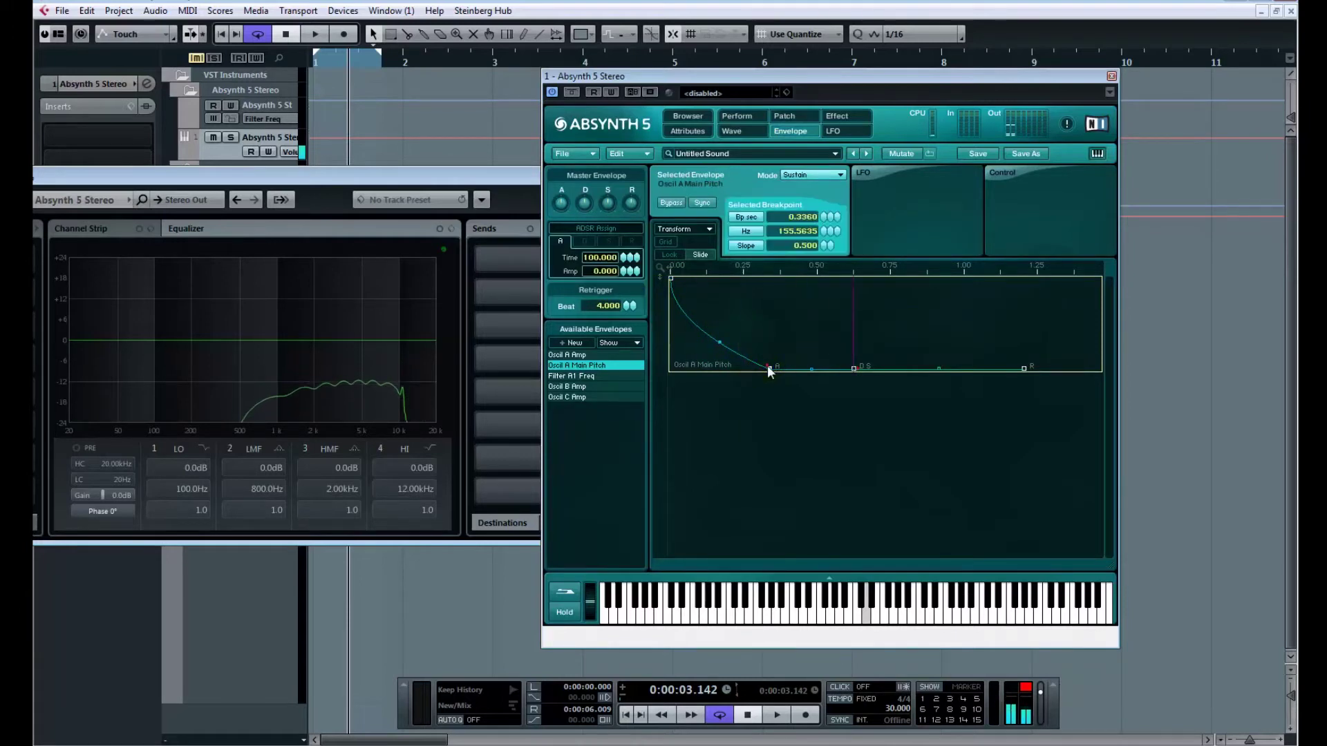
{"action": "left_click_drag", "start_coordinate": [769, 370], "coordinate": [693, 370]}
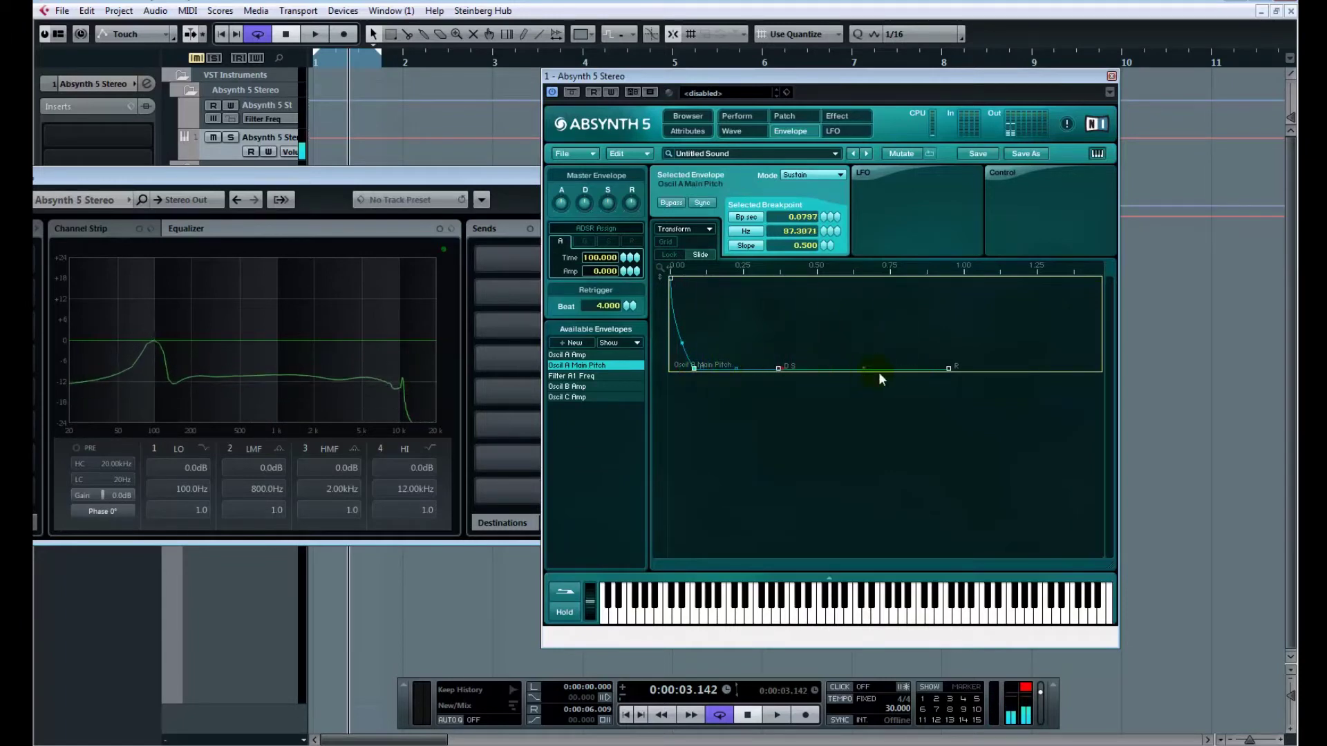
{"action": "left_click_drag", "start_coordinate": [948, 369], "coordinate": [681, 368]}
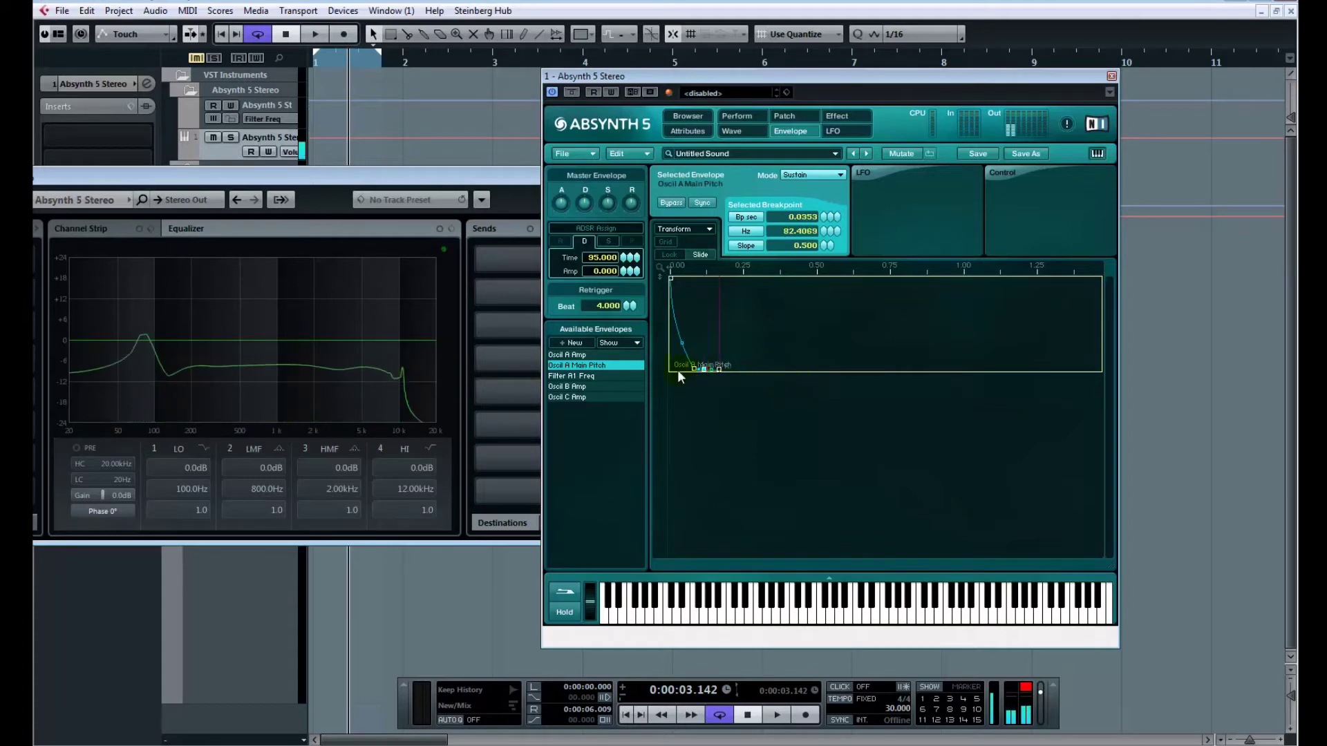
Cut the Oscil A Amp envelope's release short and bring its decay breakpoint in to about 0.18 s.
{"action": "left_click", "coordinate": [574, 354]}
{"action": "left_click", "coordinate": [911, 369]}
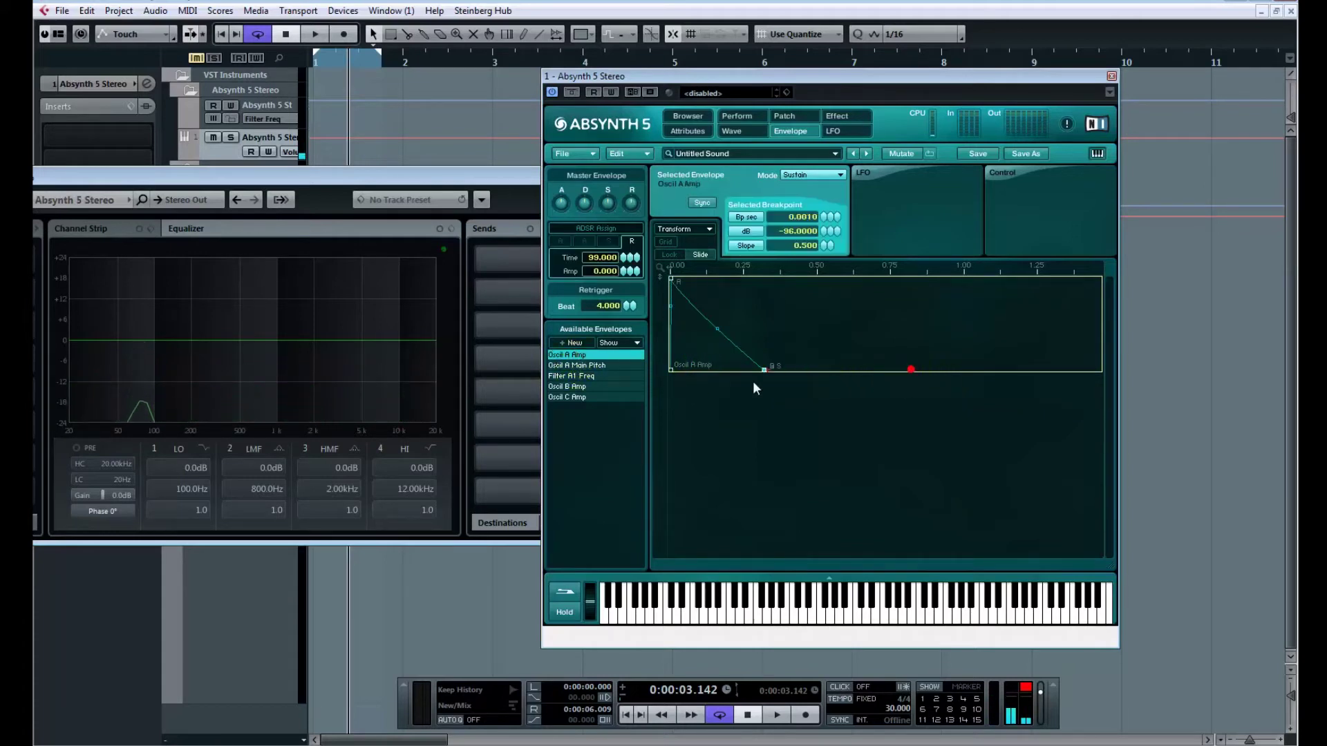
{"action": "left_click_drag", "start_coordinate": [753, 382], "coordinate": [724, 369]}
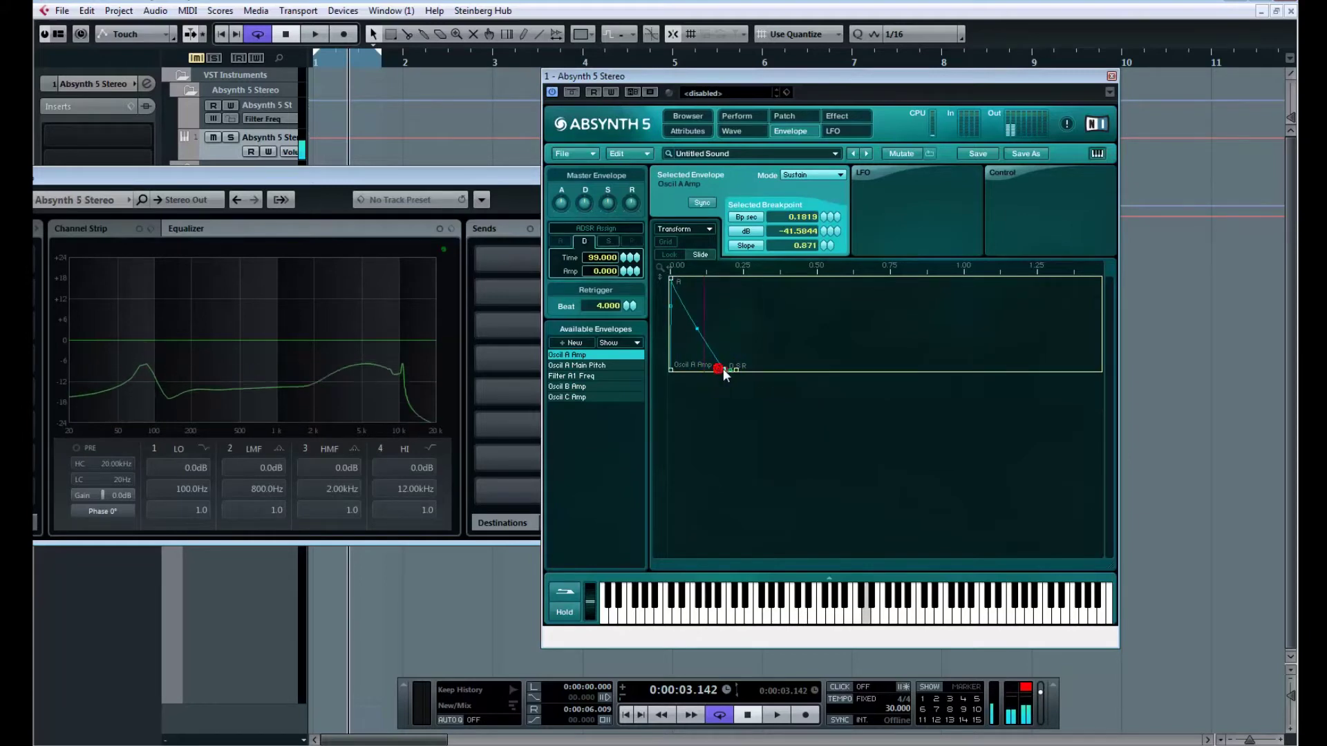
Lower oscillator A's frequency to about 6272 Hz and curve the Amp envelope's decay to a slope of 0.350.
{"action": "left_click", "coordinate": [788, 117]}
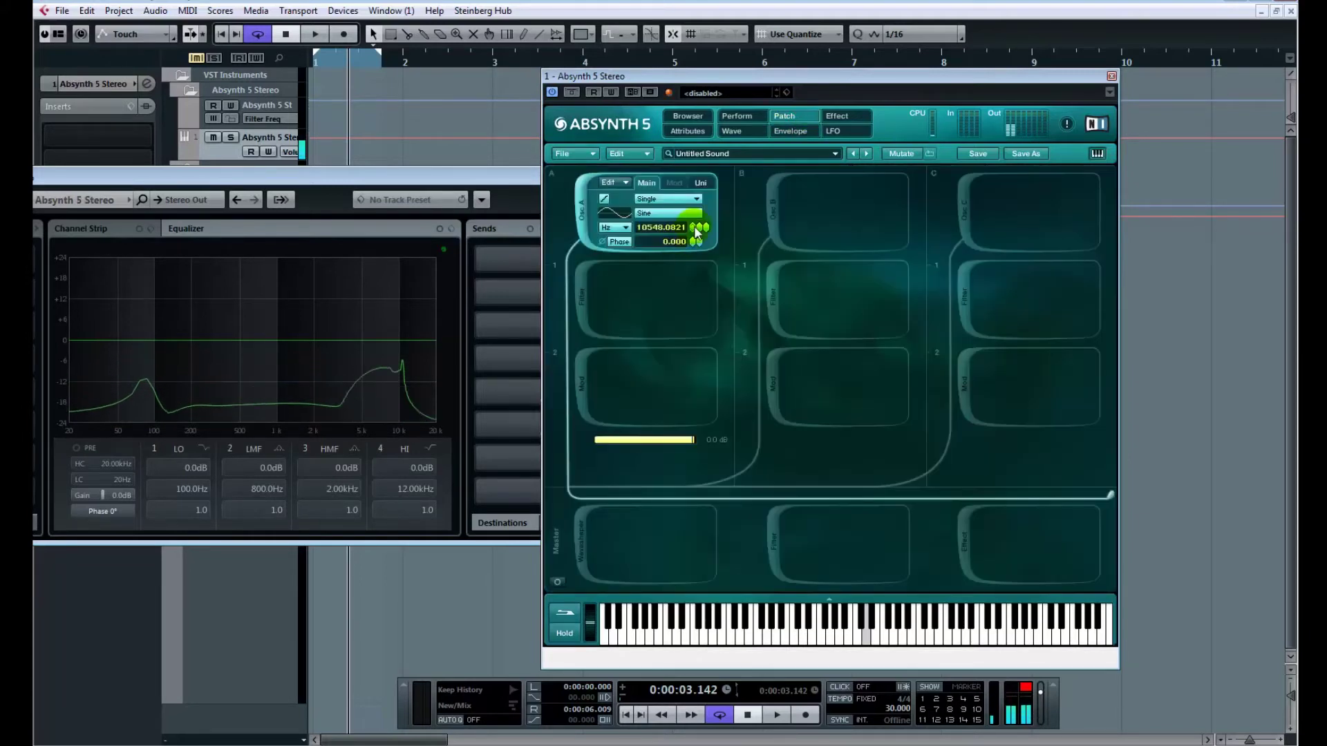
{"action": "left_click_drag", "start_coordinate": [697, 228], "coordinate": [697, 239]}
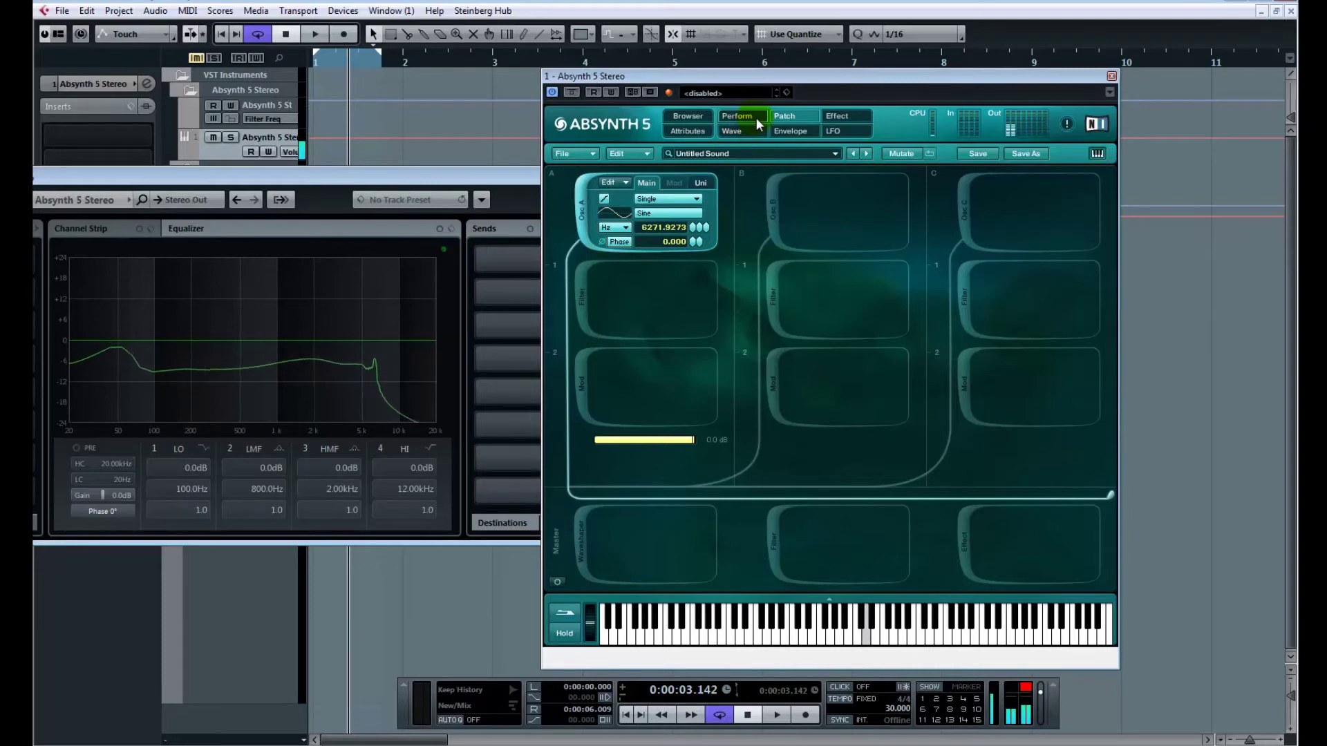
{"action": "left_click", "coordinate": [786, 131]}
{"action": "mouse_move", "coordinate": [696, 329]}
{"action": "left_mouse_down"}
{"action": "mouse_move", "coordinate": [687, 342]}
{"action": "mouse_move", "coordinate": [723, 369]}
{"action": "mouse_move", "coordinate": [694, 351]}
{"action": "left_mouse_up"}
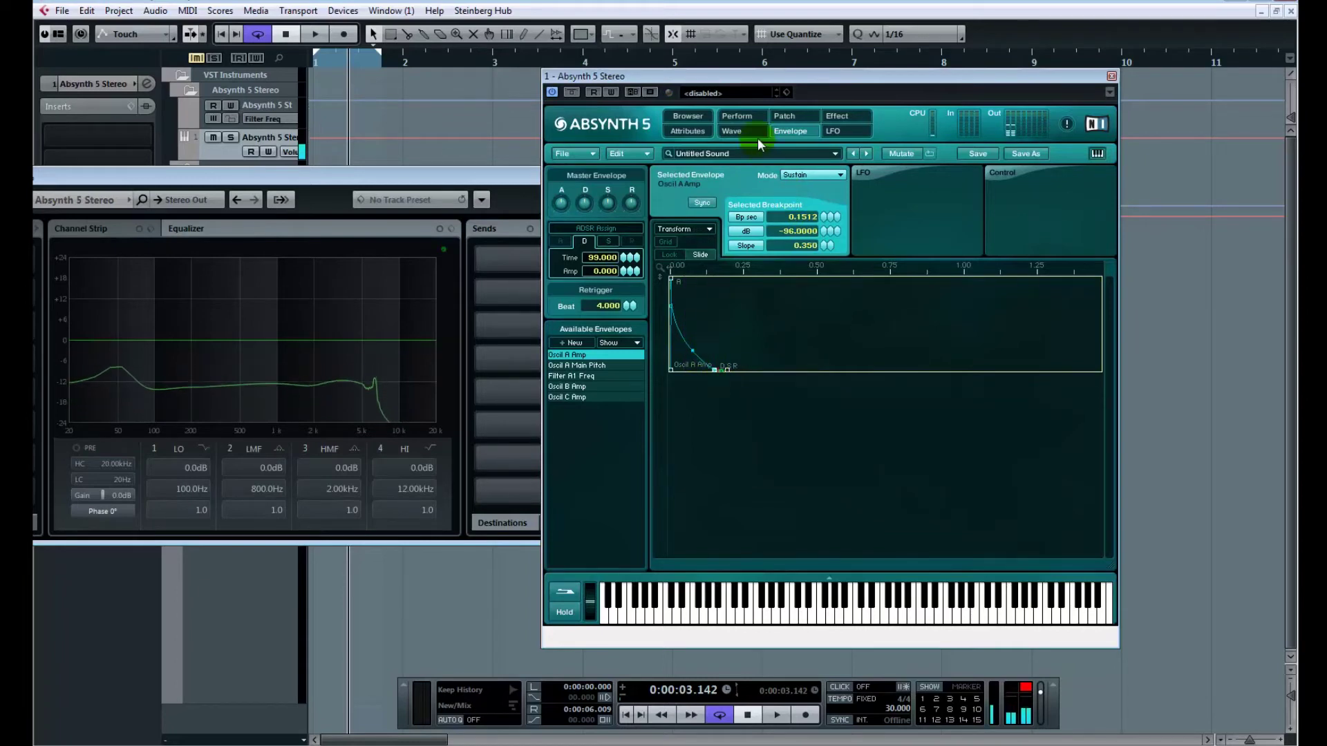
Set the sound's polyphony to 1 voice in the performance settings.
{"action": "left_click", "coordinate": [749, 117]}
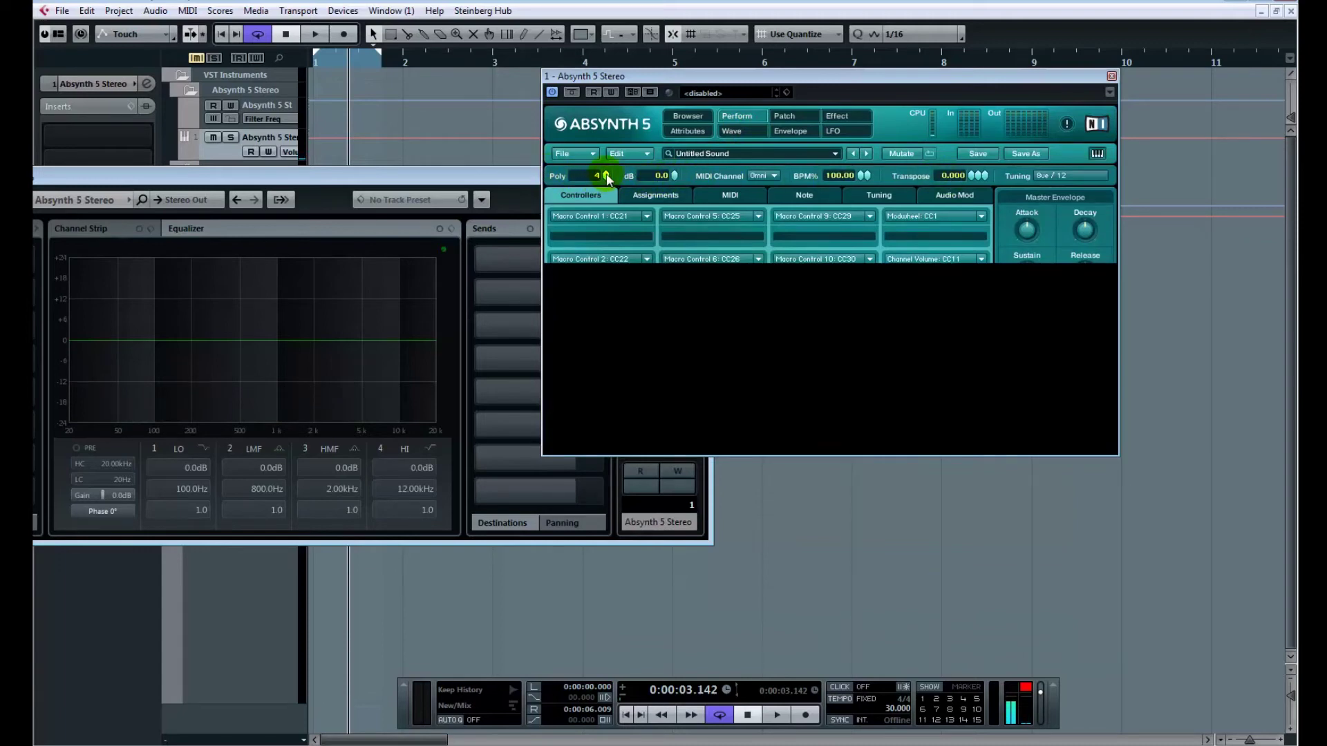
{"action": "mouse_move", "coordinate": [605, 178]}
{"action": "left_mouse_down"}
{"action": "mouse_move", "coordinate": [610, 160]}
{"action": "mouse_move", "coordinate": [601, 177]}
{"action": "left_mouse_up"}
{"action": "left_click", "coordinate": [606, 178]}
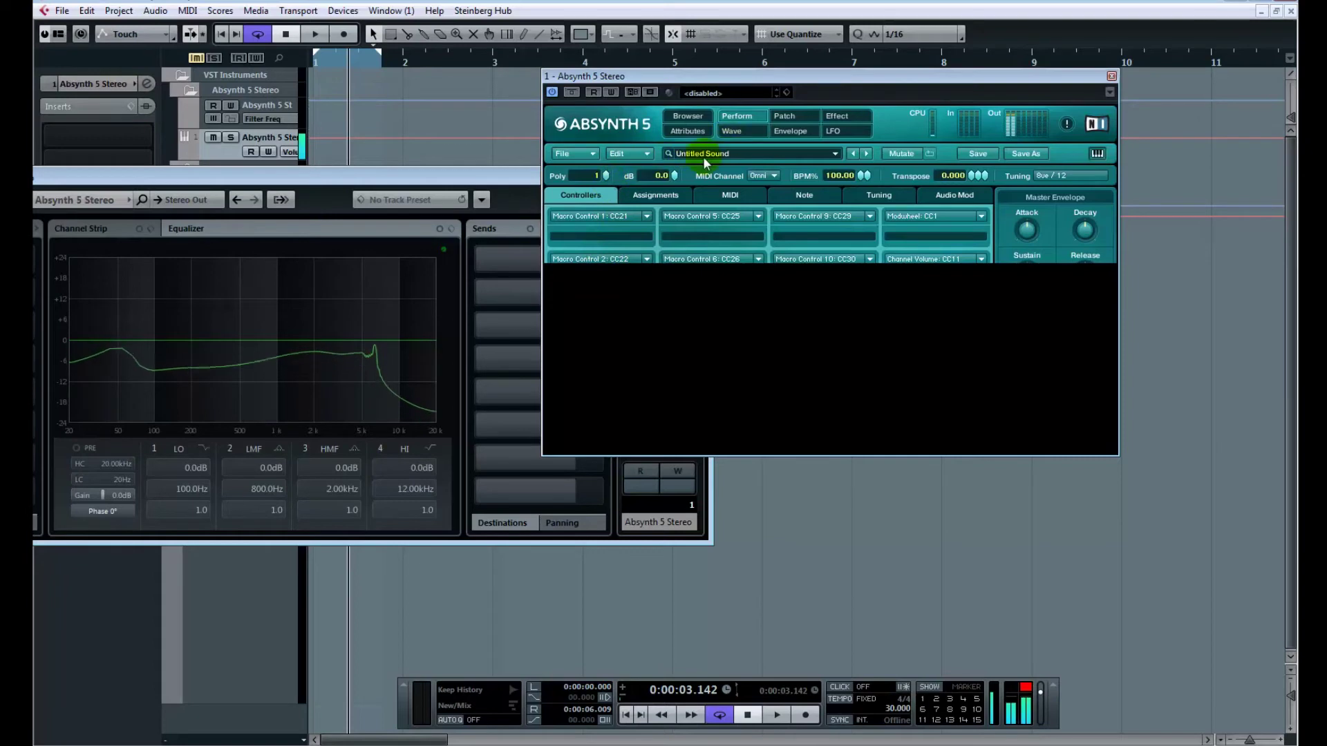
Enable an LPF 4 Pole filter in channel A's first slot with its cutoff at about 5297 Hz.
{"action": "left_click", "coordinate": [774, 117]}
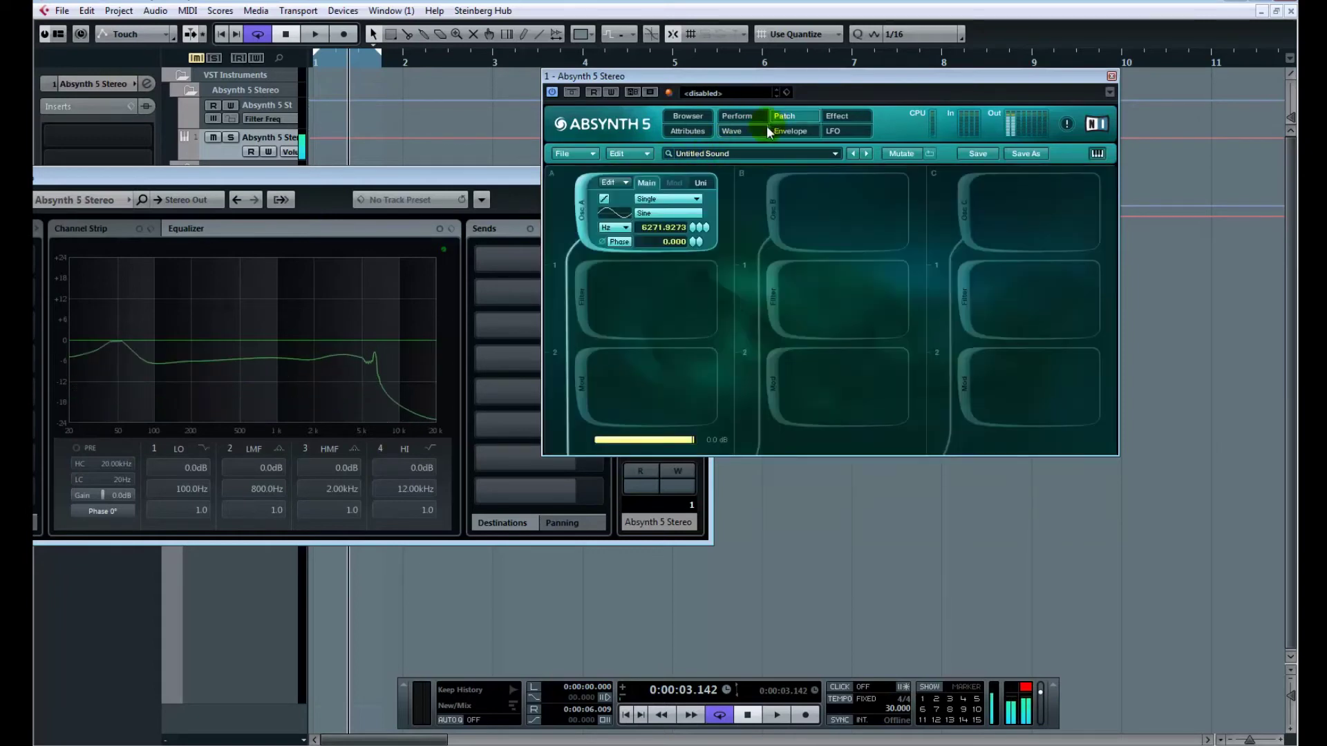
{"action": "left_click", "coordinate": [578, 288]}
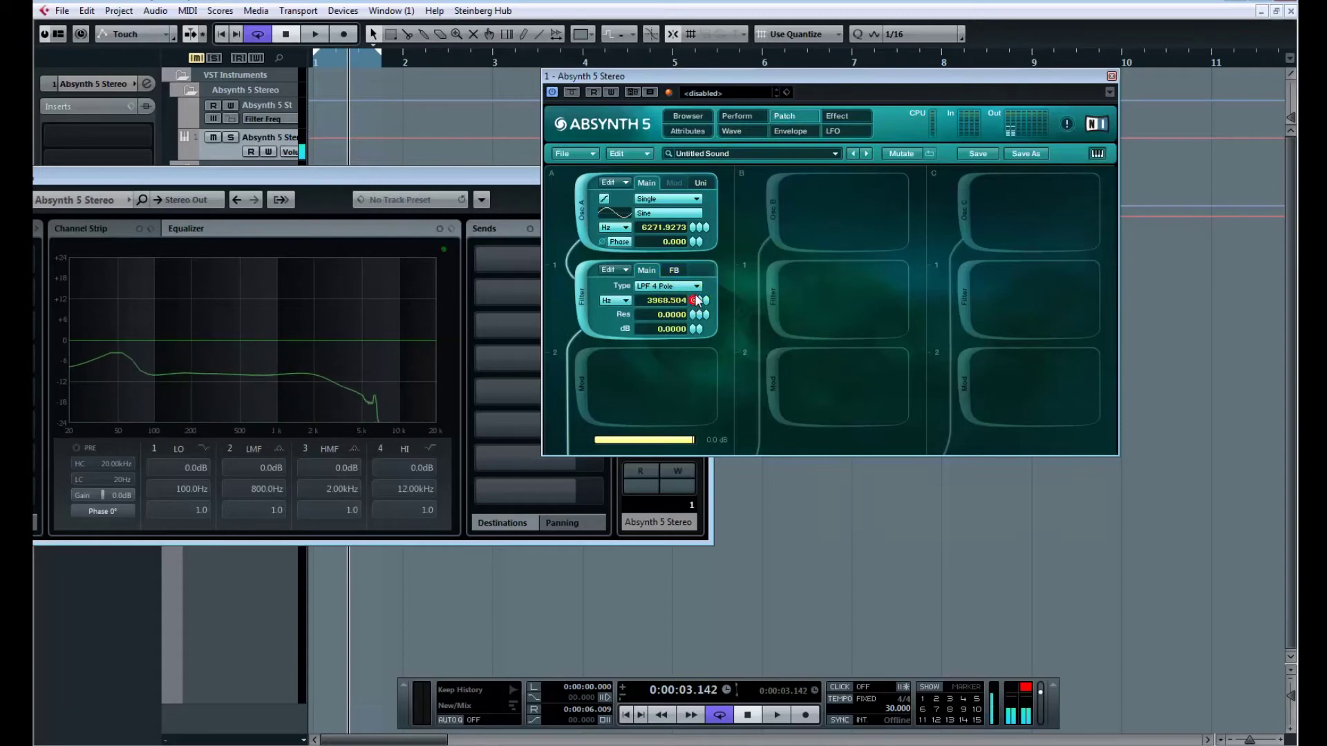
{"action": "mouse_move", "coordinate": [697, 306]}
{"action": "left_mouse_down"}
{"action": "mouse_move", "coordinate": [696, 292]}
{"action": "mouse_move", "coordinate": [693, 304]}
{"action": "left_mouse_up"}
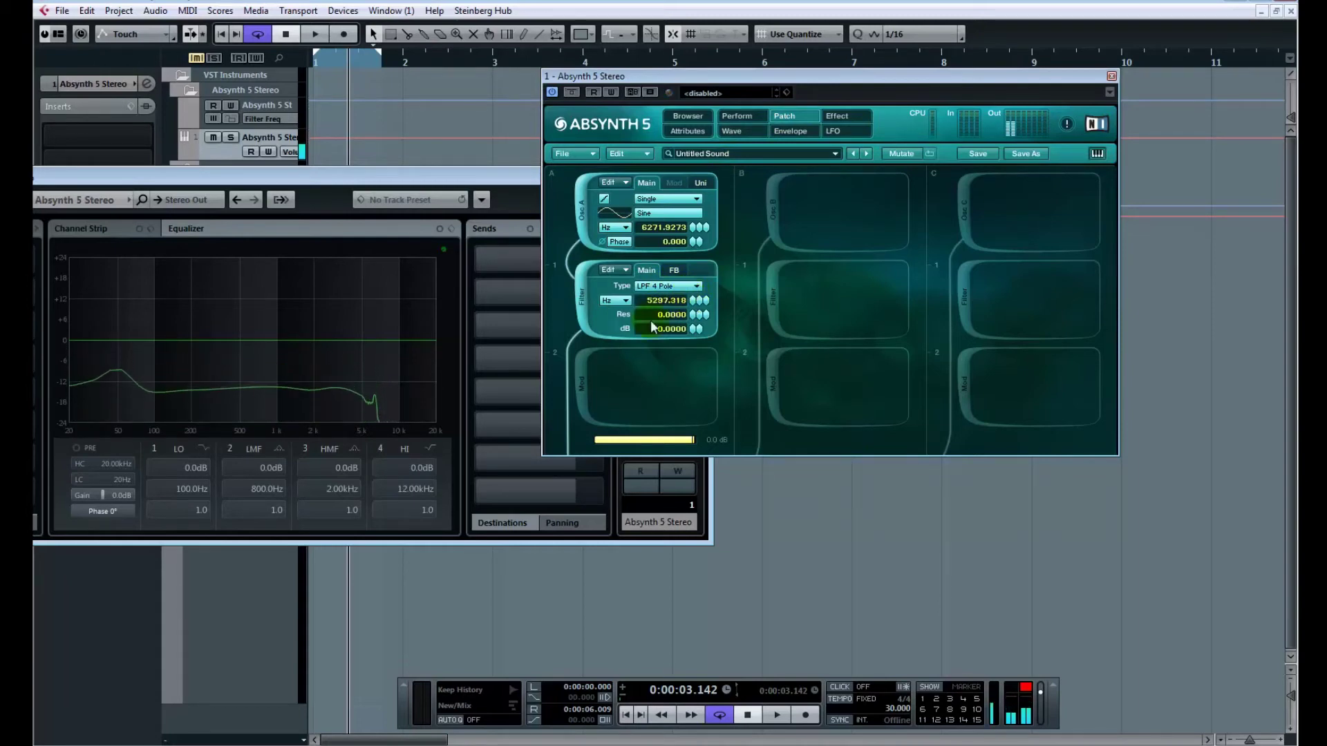
Try the Freq Shift modulator in channel A's second slot, and switch that slot back off.
{"action": "left_click", "coordinate": [584, 372]}
{"action": "left_click", "coordinate": [642, 370]}
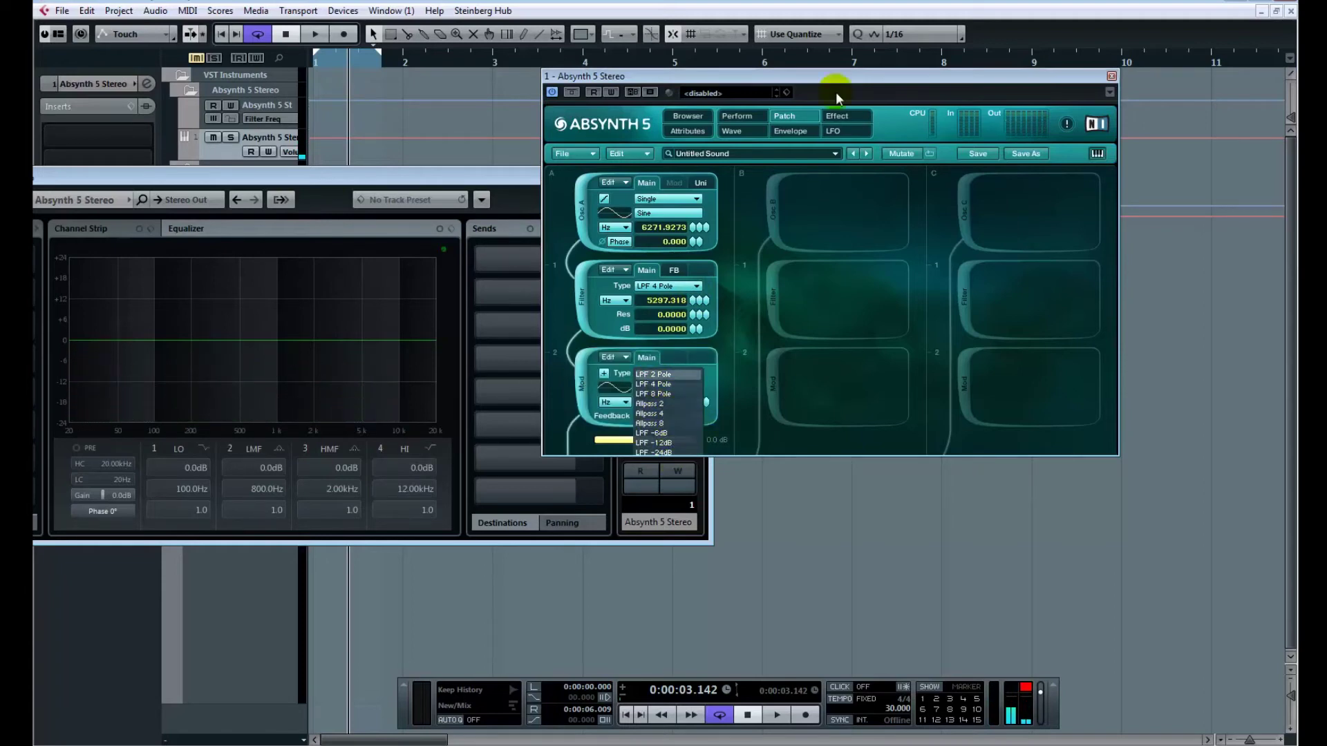
{"action": "left_click", "coordinate": [1067, 63]}
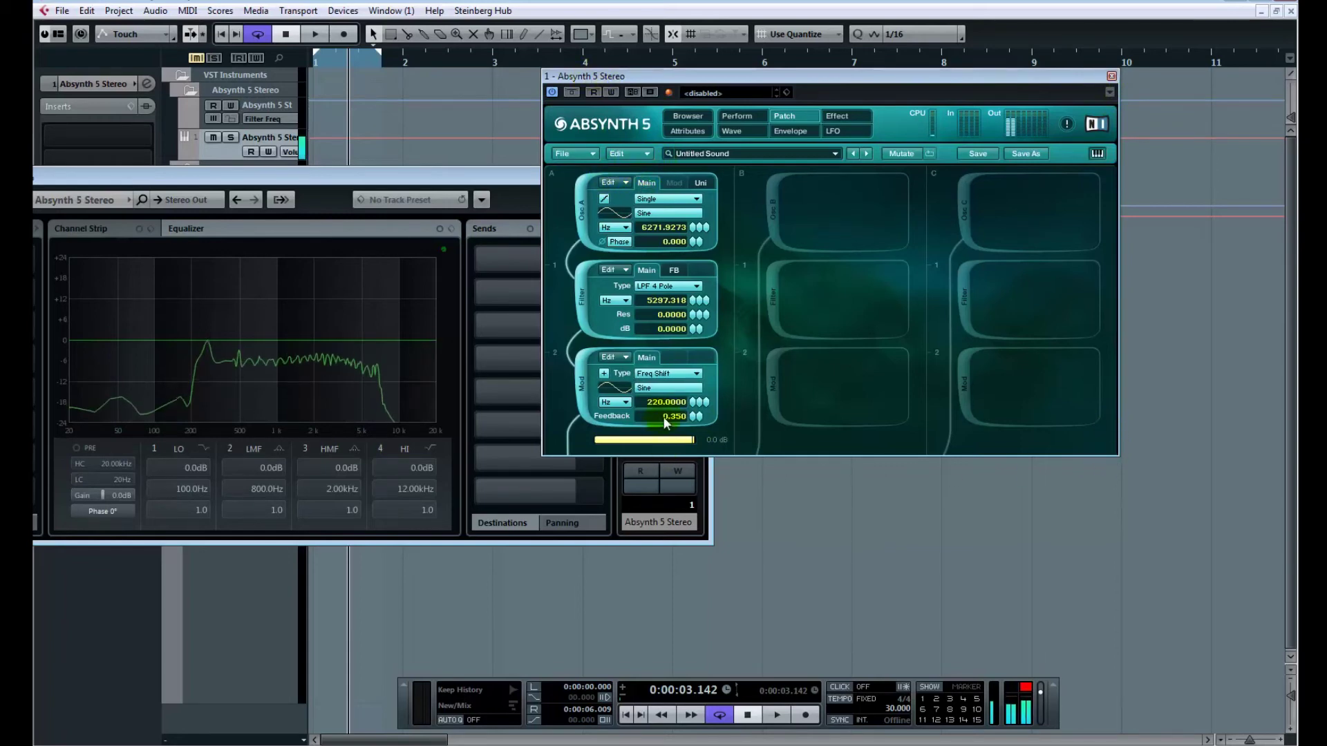
{"action": "left_click", "coordinate": [604, 375]}
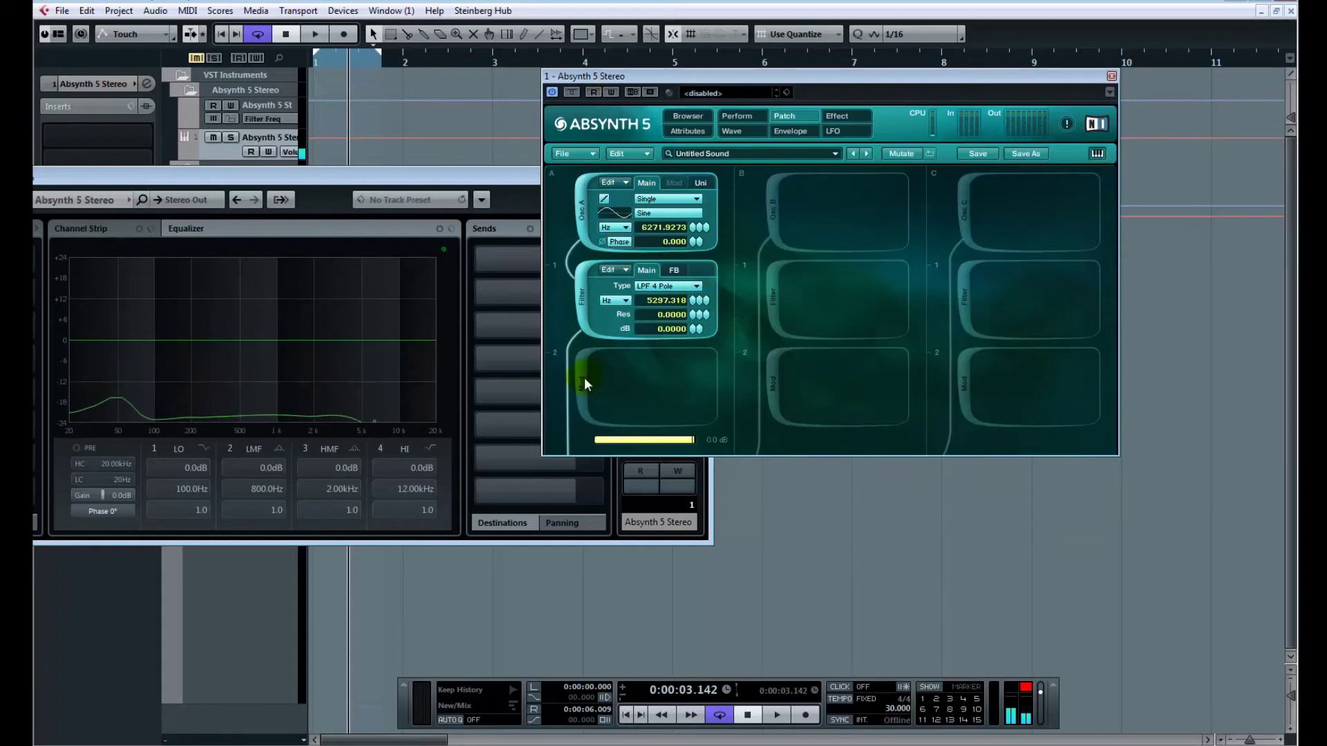
Switch off the first filter and load an LPF 2 Pole filter with a cutoff of about 5297 Hz in channel A's second slot.
{"action": "left_click", "coordinate": [586, 329]}
{"action": "left_click", "coordinate": [587, 359]}
{"action": "left_click", "coordinate": [655, 375]}
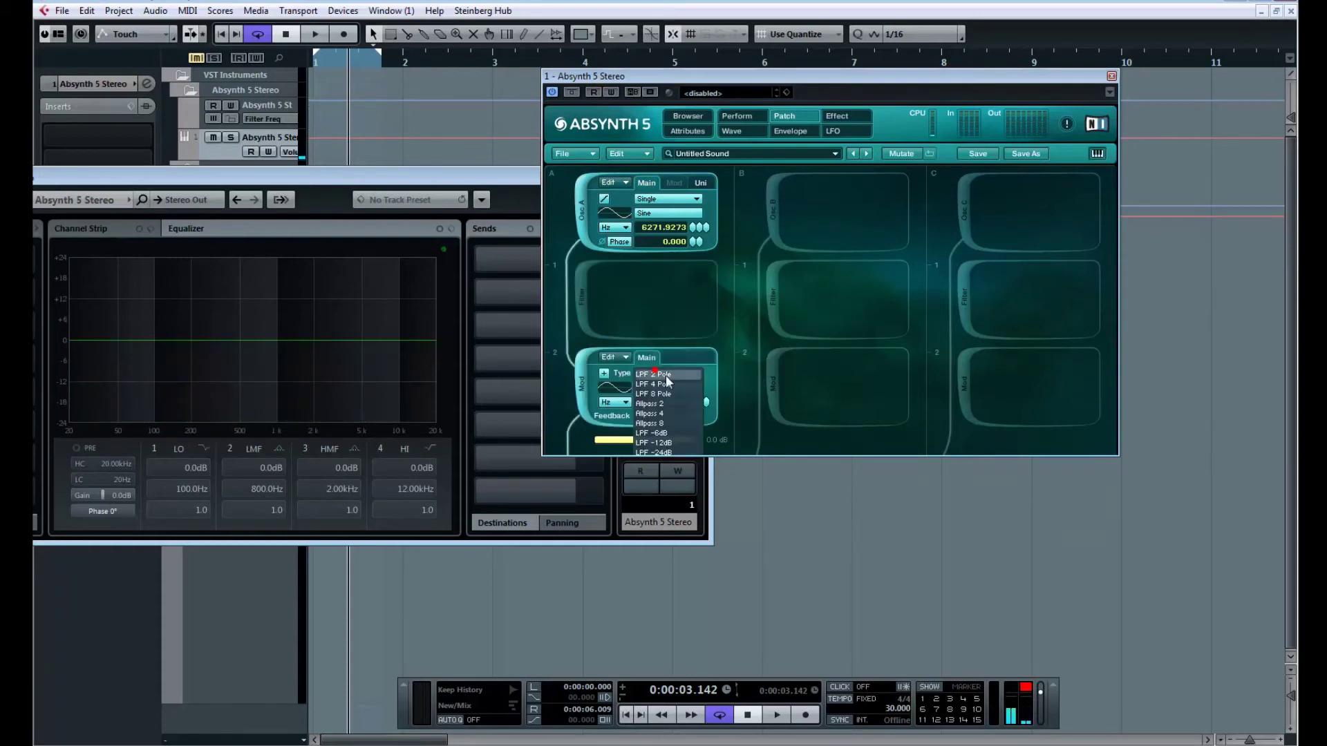
{"action": "left_click", "coordinate": [660, 394]}
{"action": "left_click_drag", "start_coordinate": [696, 390], "coordinate": [696, 366]}
Re-enable channel A's first filter as HPF -6dB and lower its cutoff to about 394 Hz.
{"action": "left_click", "coordinate": [578, 289]}
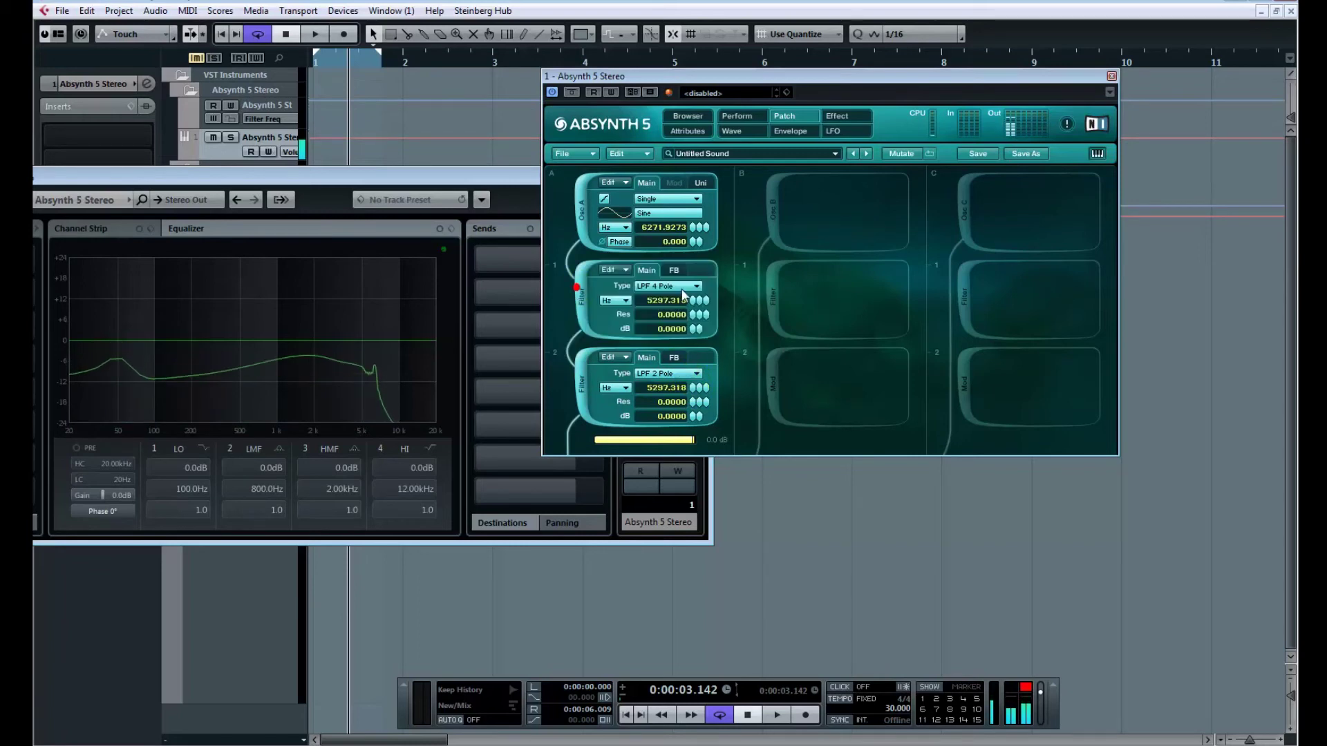
{"action": "left_click", "coordinate": [680, 286]}
{"action": "left_click", "coordinate": [666, 374]}
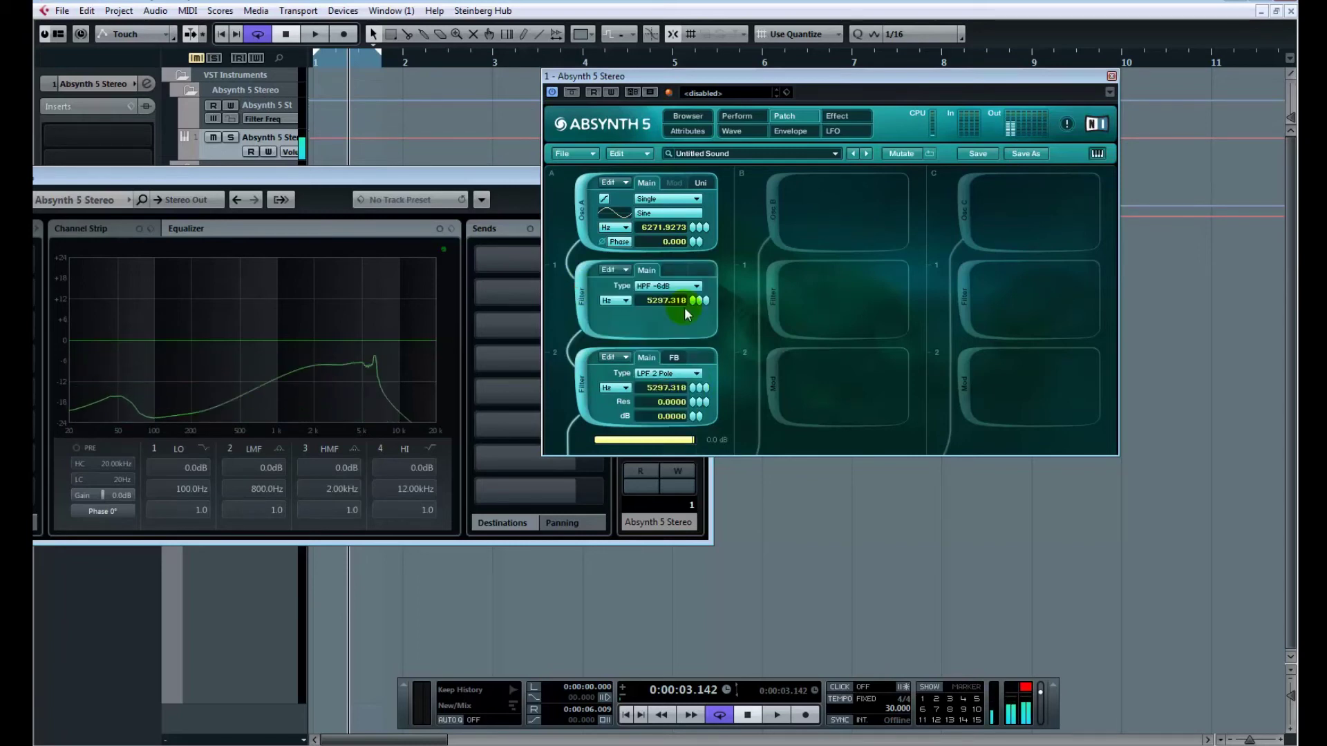
{"action": "left_click", "coordinate": [695, 330]}
{"action": "left_click_drag", "start_coordinate": [695, 330], "coordinate": [691, 318]}
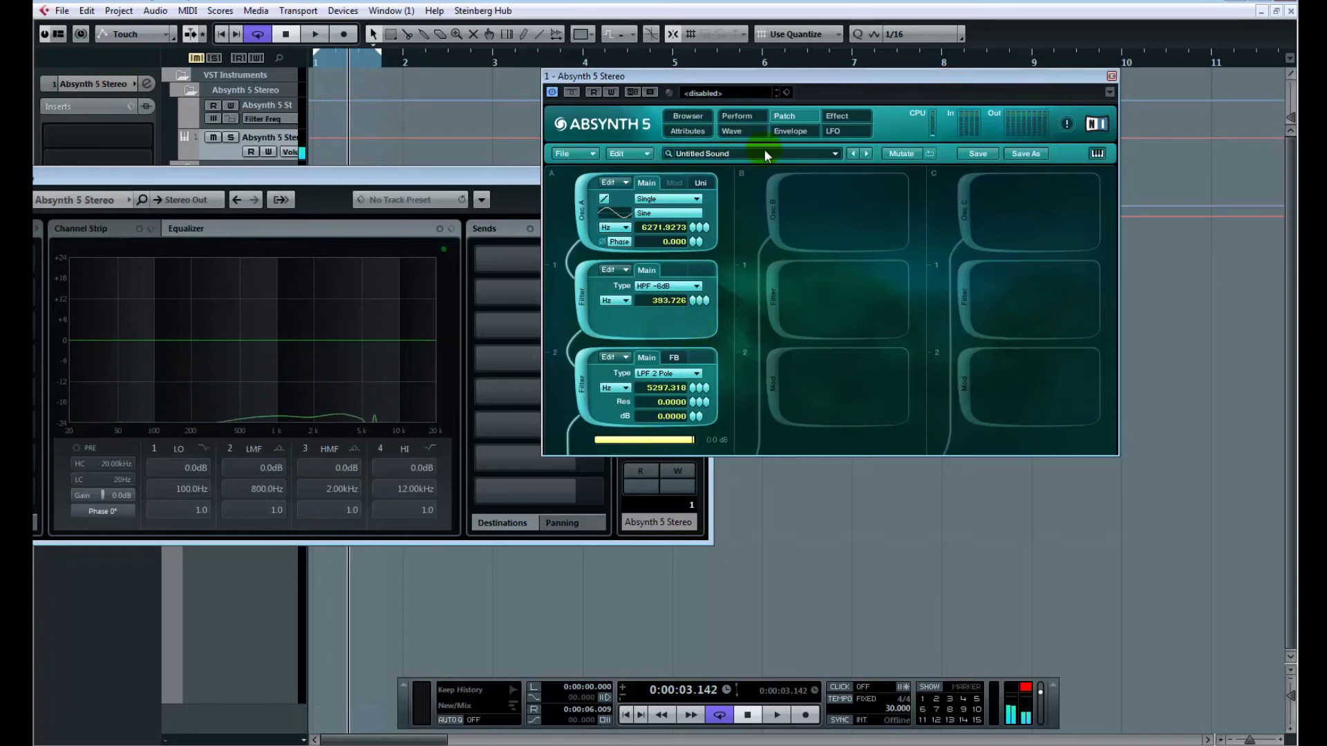
Audition the loop and lower oscillator A's frequency to about 3951 Hz during playback.
{"action": "key", "text": "space"}
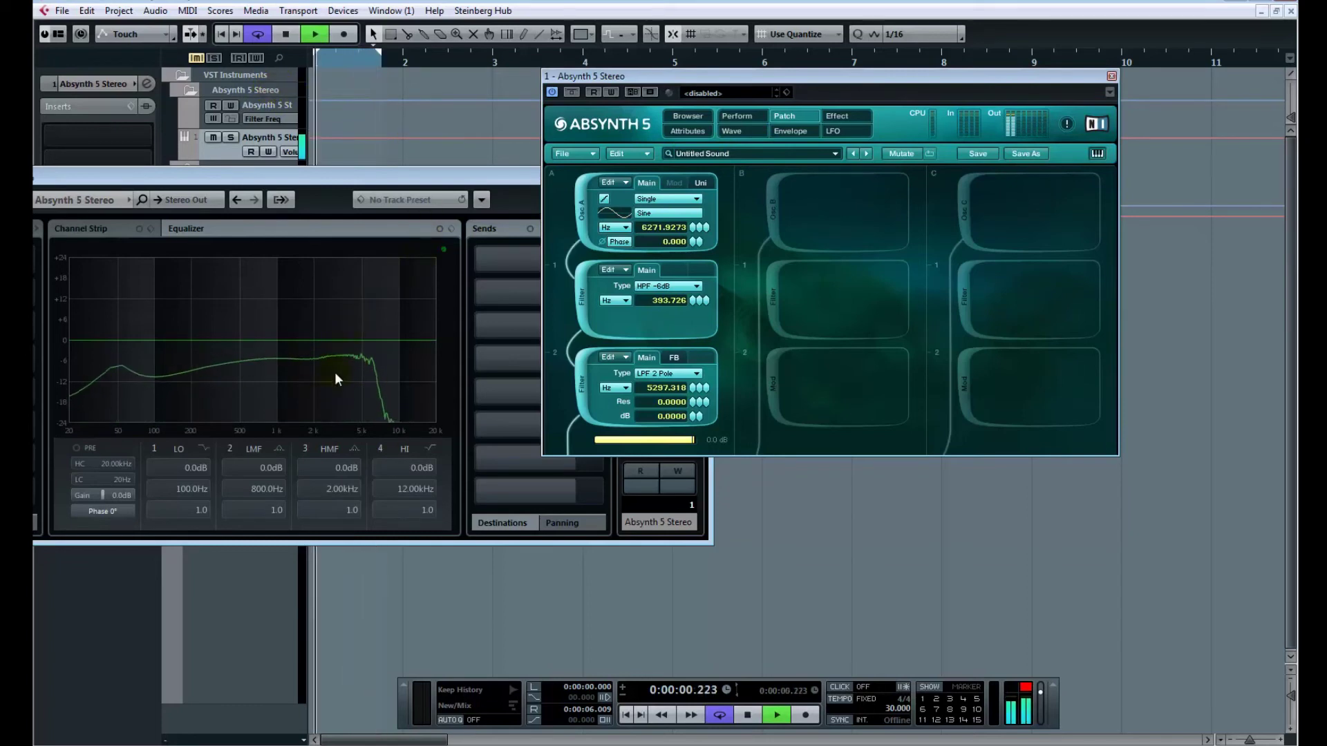
{"action": "key", "text": "space"}
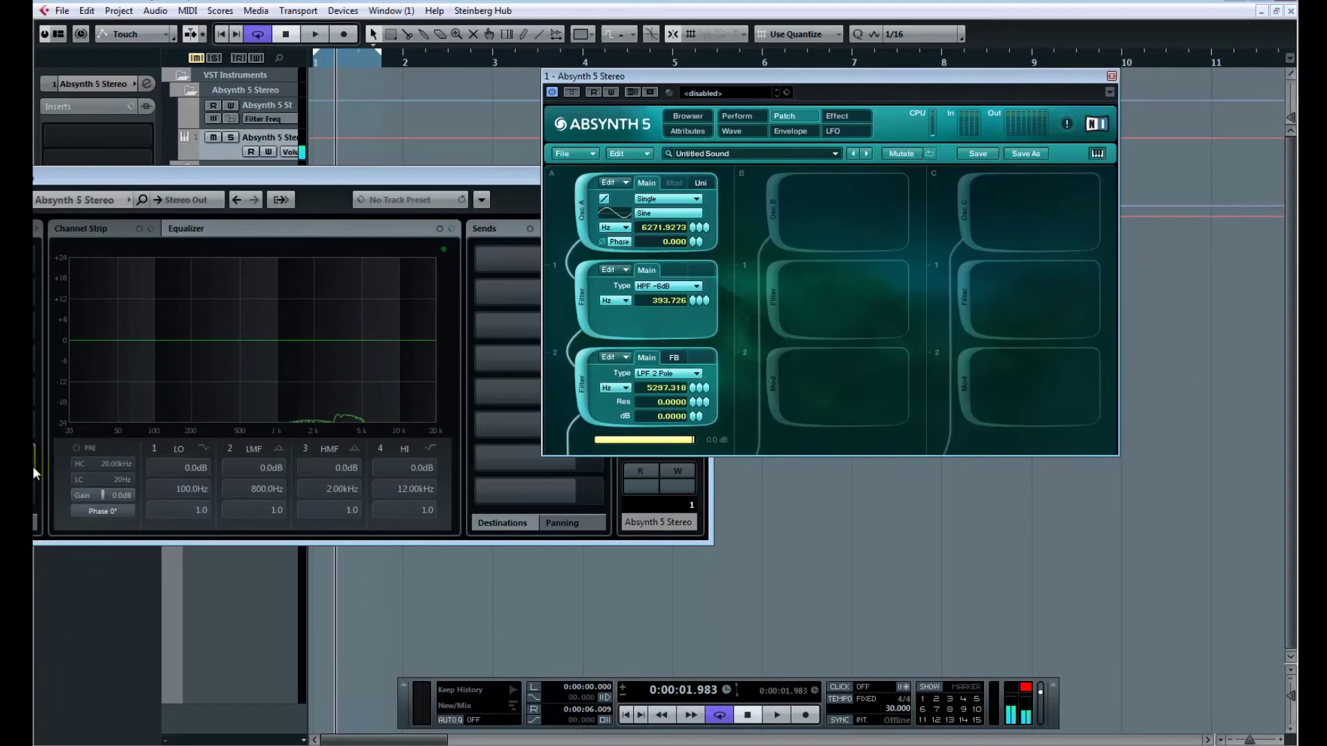
{"action": "key", "text": "space"}
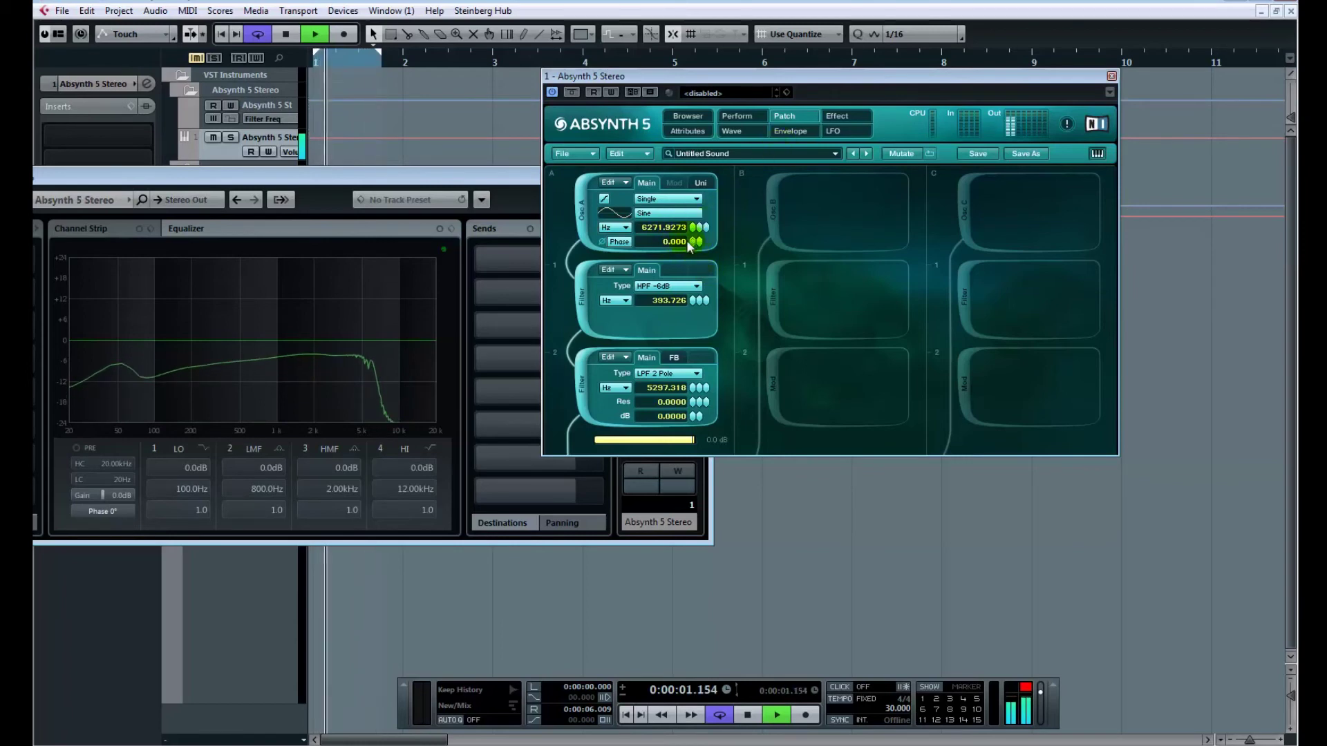
{"action": "mouse_move", "coordinate": [691, 227]}
{"action": "left_mouse_down"}
{"action": "mouse_move", "coordinate": [691, 247]}
{"action": "mouse_move", "coordinate": [693, 220]}
{"action": "left_mouse_up"}
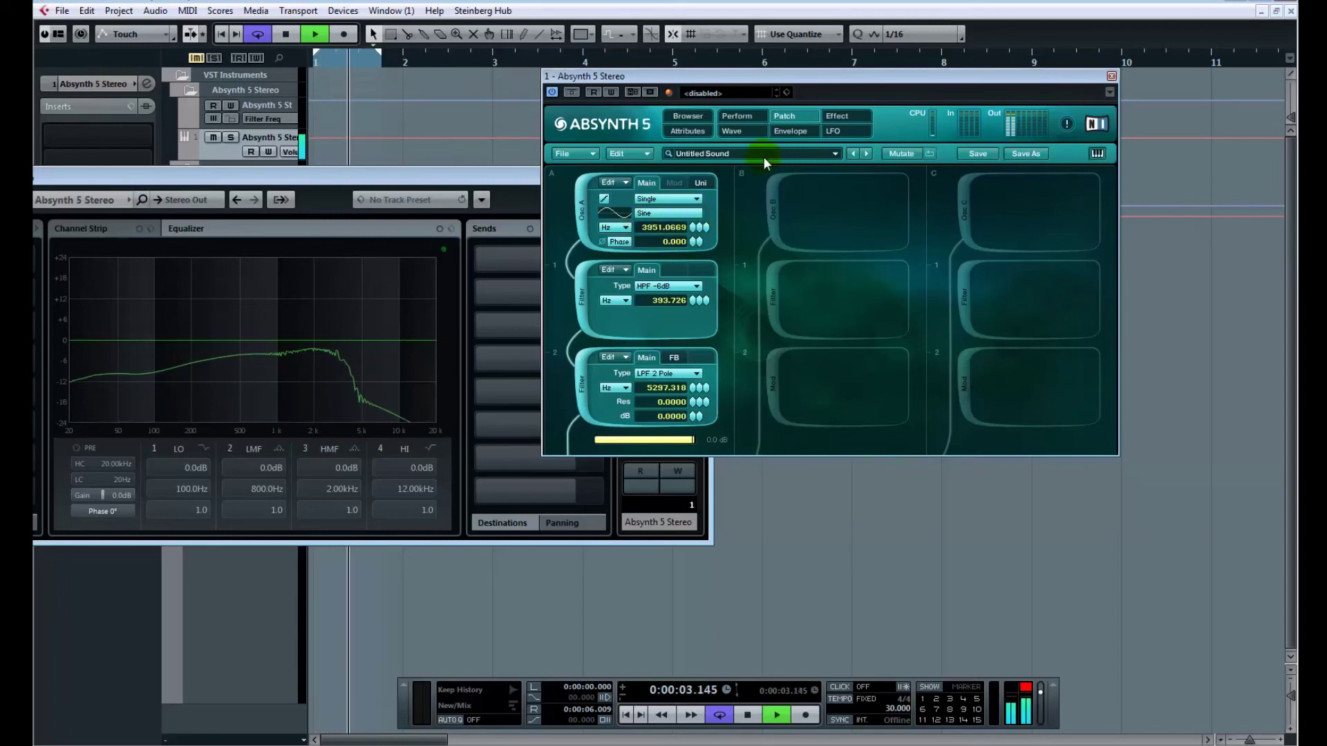
Reshape the decay curve of the Oscil A Amp envelope to a slope of about 1.245.
{"action": "left_click", "coordinate": [789, 132]}
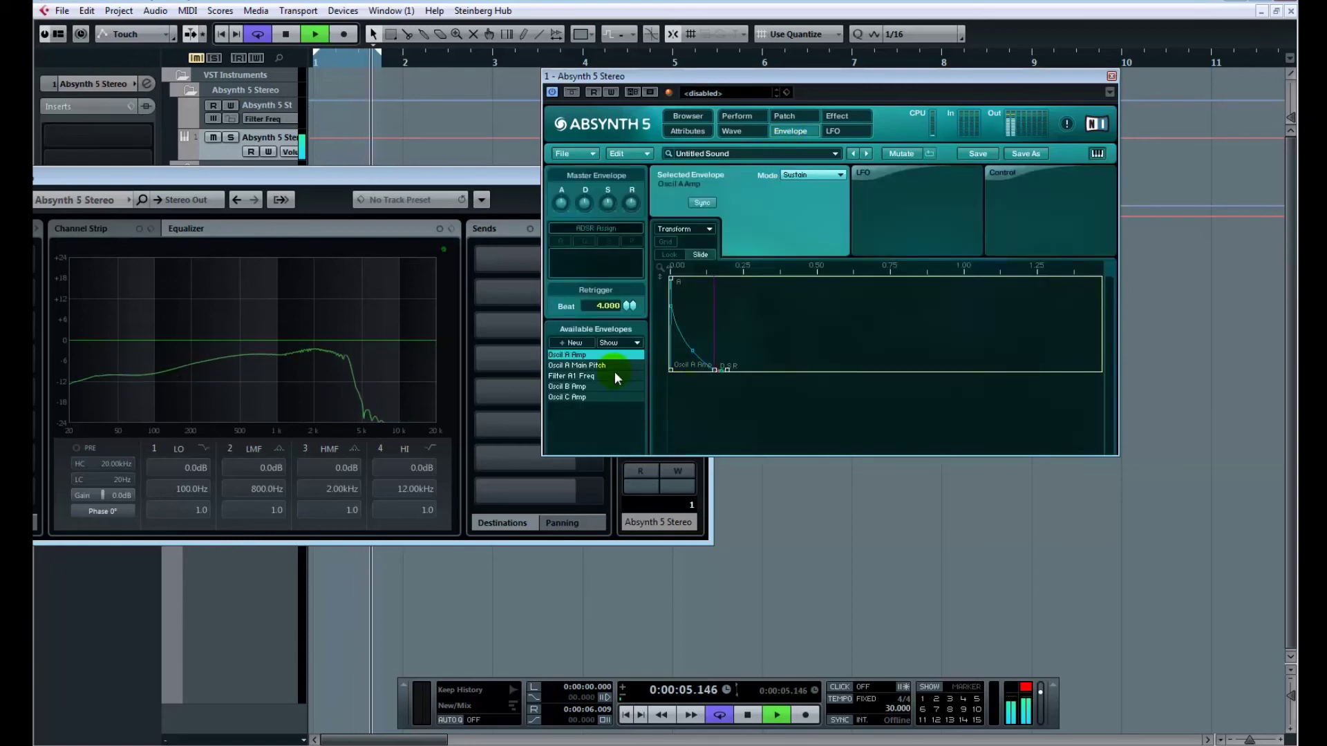
{"action": "left_click", "coordinate": [691, 351]}
{"action": "left_click_drag", "start_coordinate": [690, 346], "coordinate": [699, 322]}
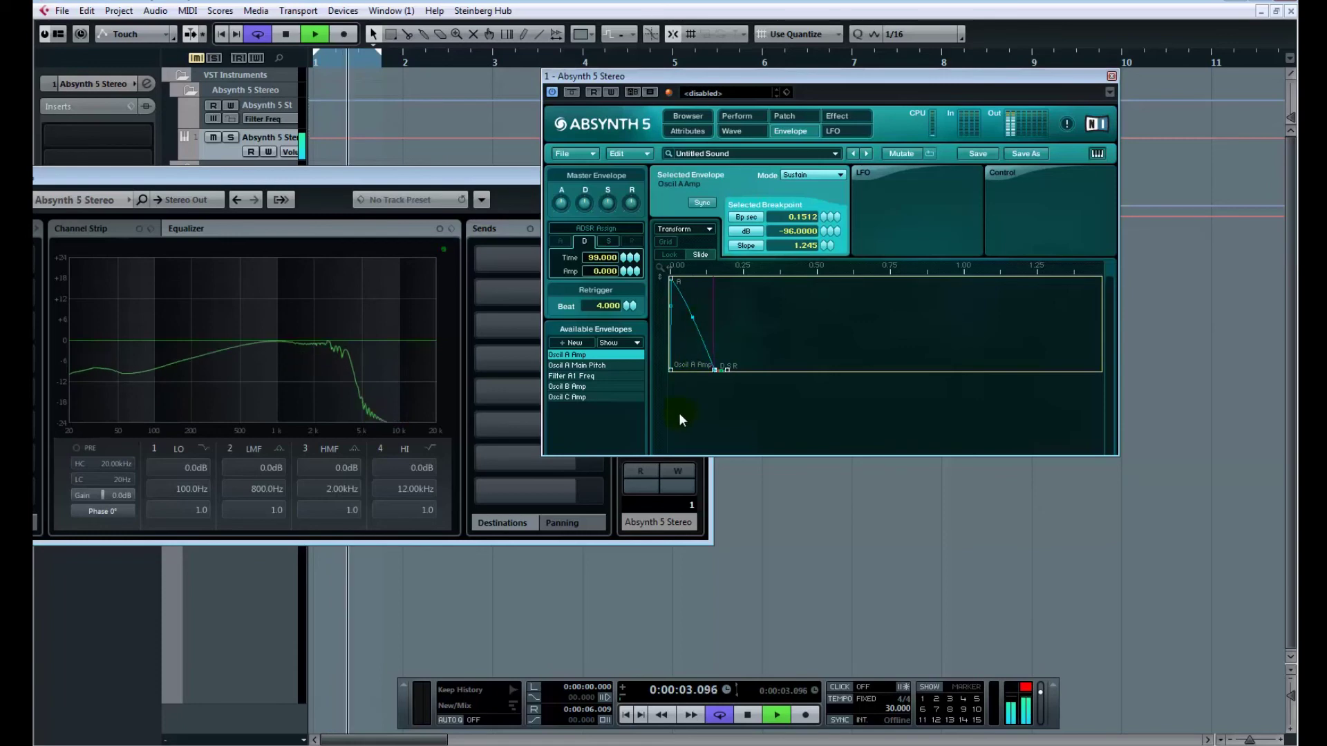
Steepen the initial drop of the Oscil A Main Pitch envelope to a slope of about 0.116.
{"action": "left_click", "coordinate": [599, 364]}
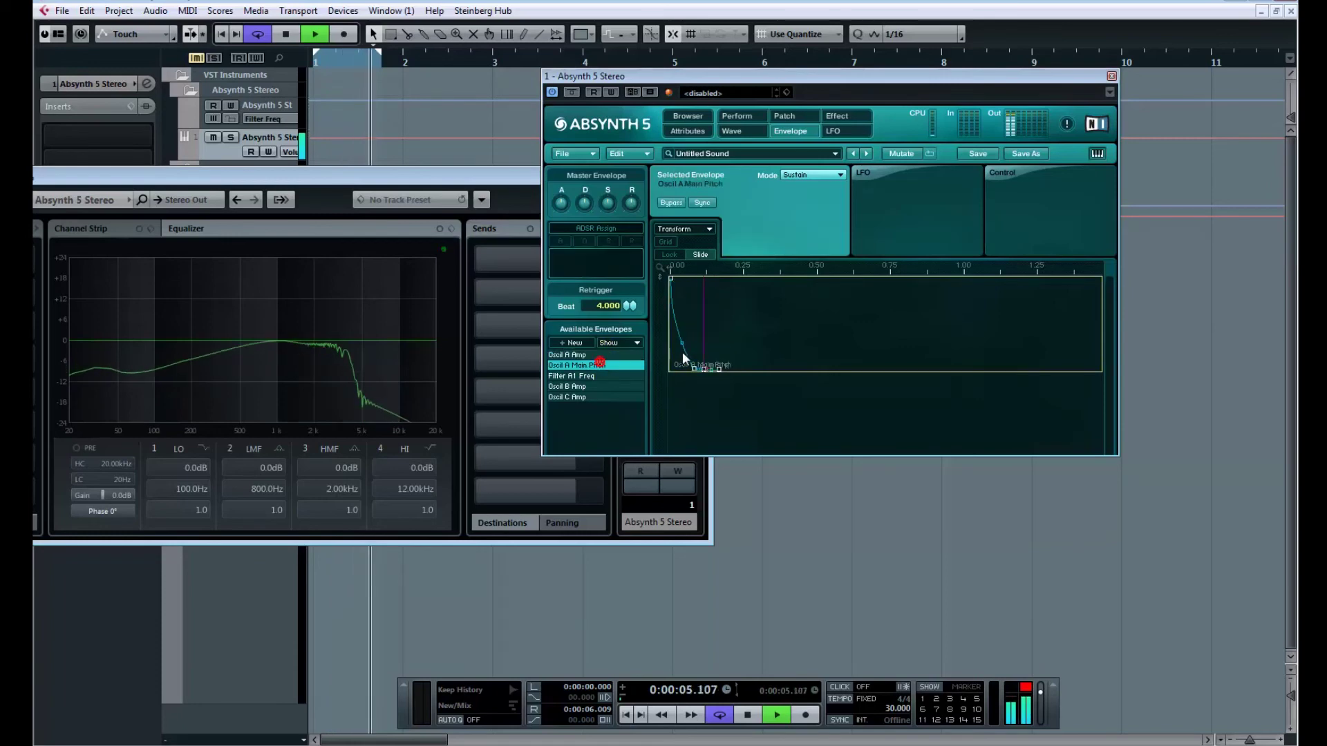
{"action": "left_click", "coordinate": [682, 341]}
{"action": "left_click_drag", "start_coordinate": [694, 329], "coordinate": [676, 371]}
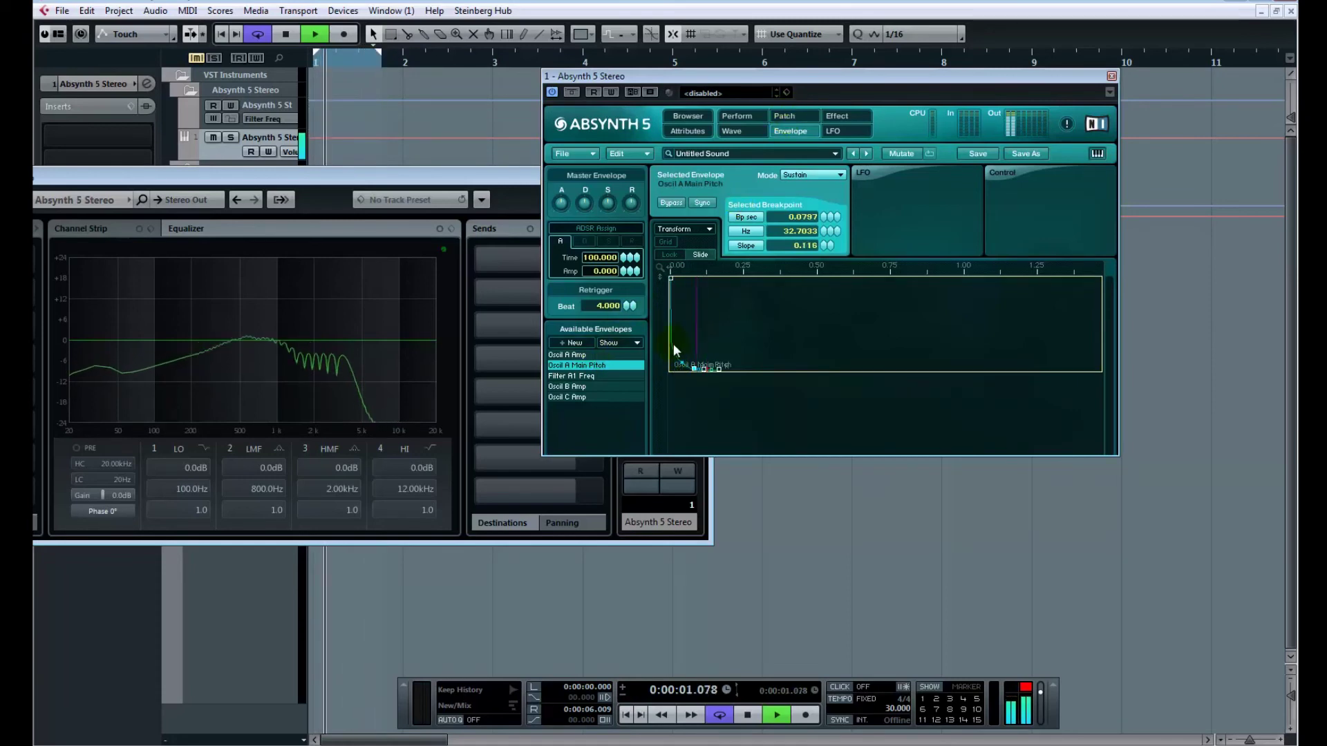
{"action": "left_click_drag", "start_coordinate": [662, 268], "coordinate": [756, 325]}
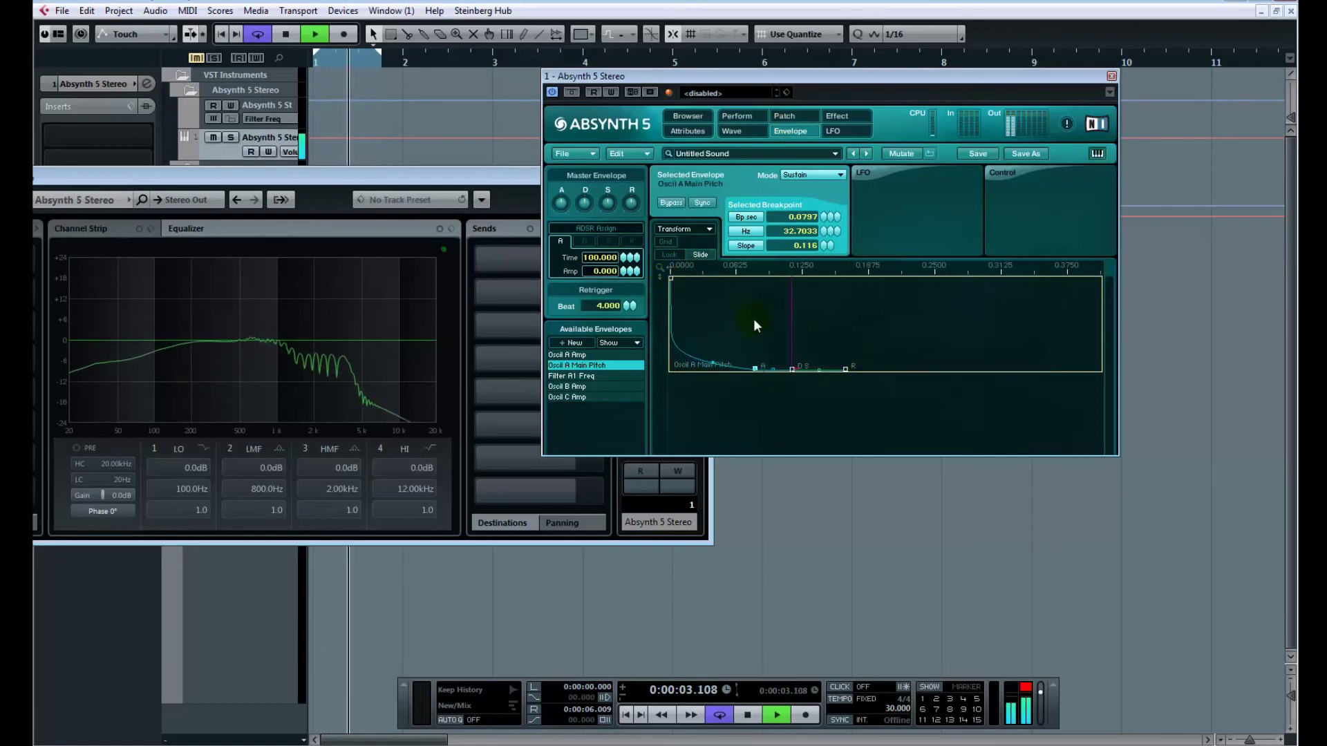
Raise oscillator A's frequency to about 10548 Hz, and switch off the HPF -6dB filter before stopping playback.
{"action": "left_click", "coordinate": [787, 116]}
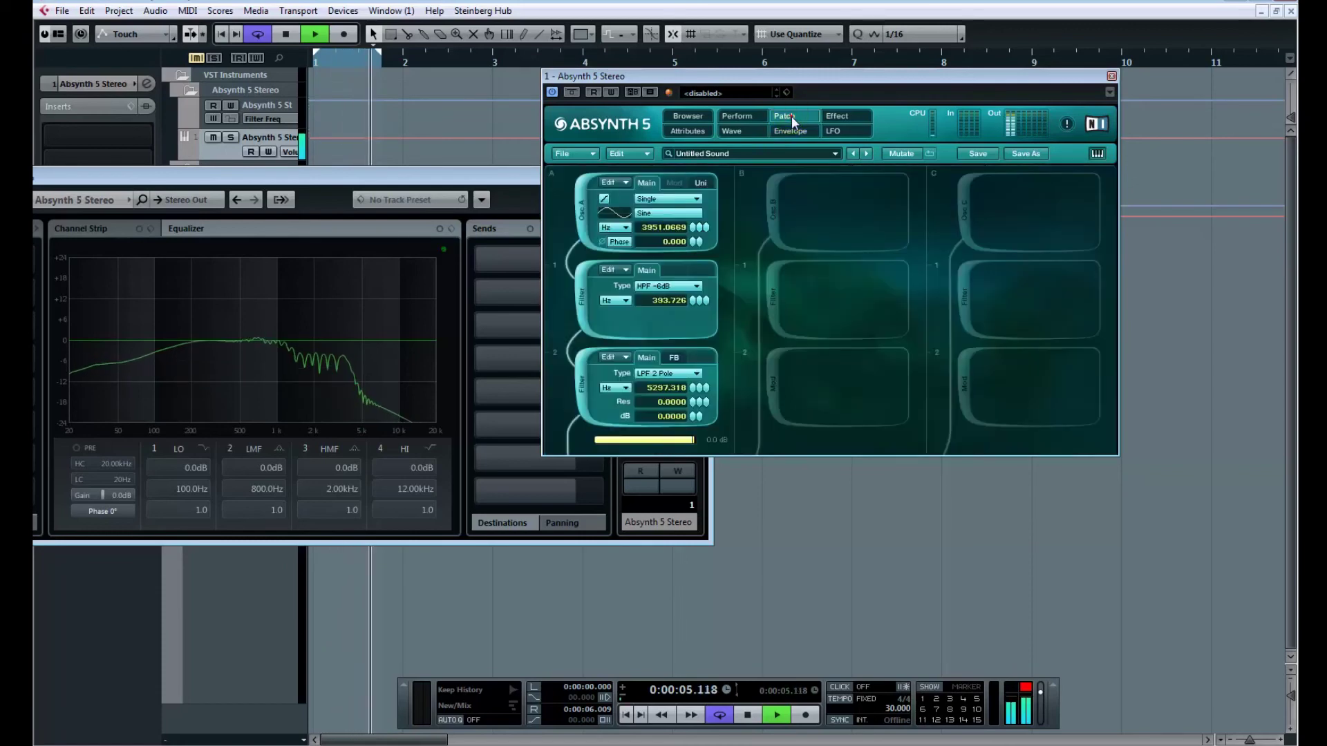
{"action": "left_click_drag", "start_coordinate": [693, 233], "coordinate": [694, 217]}
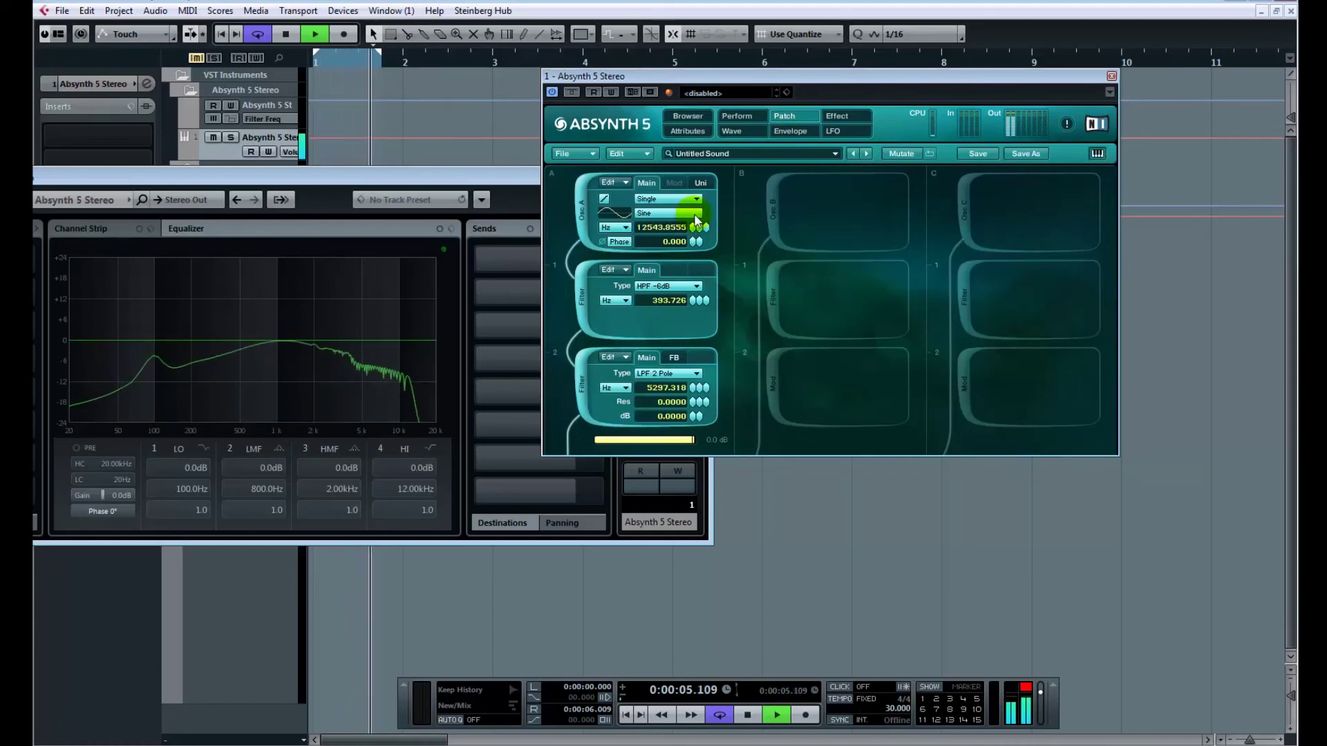
{"action": "left_click_drag", "start_coordinate": [693, 230], "coordinate": [694, 233]}
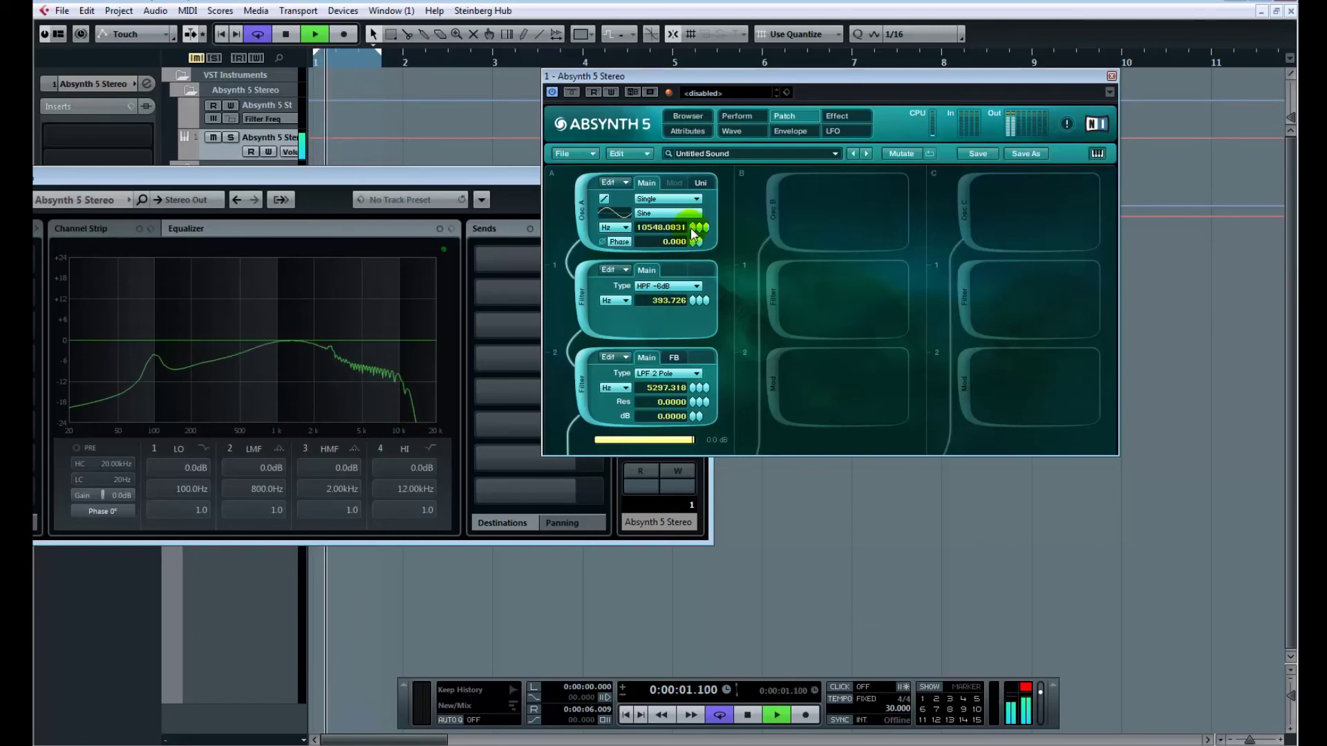
{"action": "left_click", "coordinate": [577, 301]}
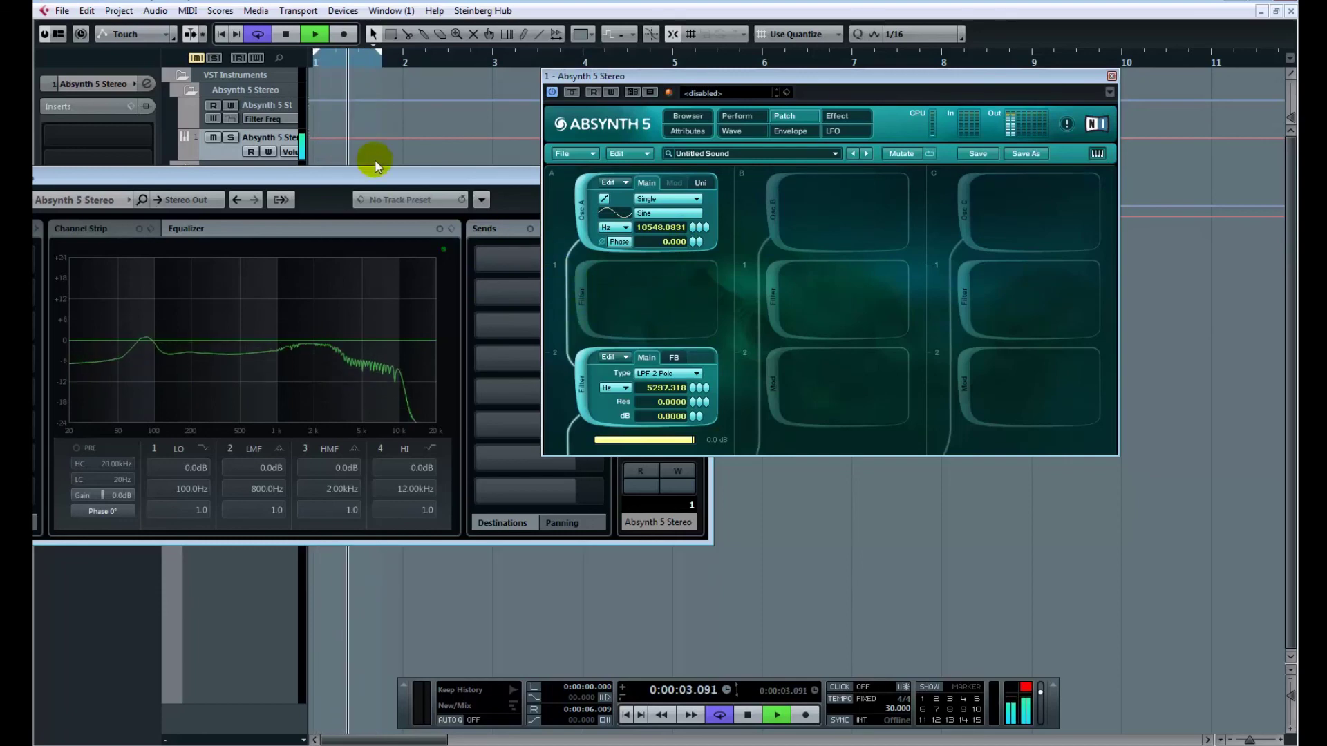
{"action": "key", "text": "space"}
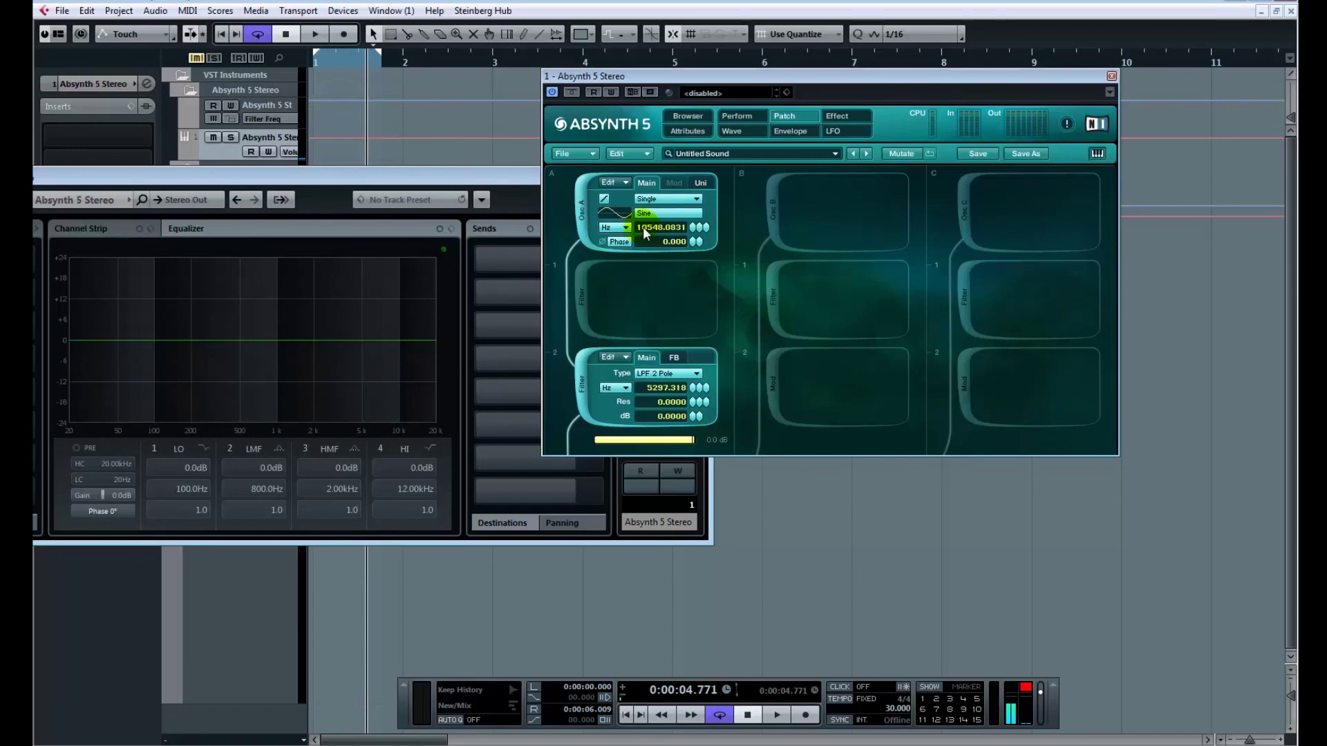
Examine the initial drop of the Oscil A Main Pitch envelope at a closer time scale.
{"action": "left_click", "coordinate": [773, 131]}
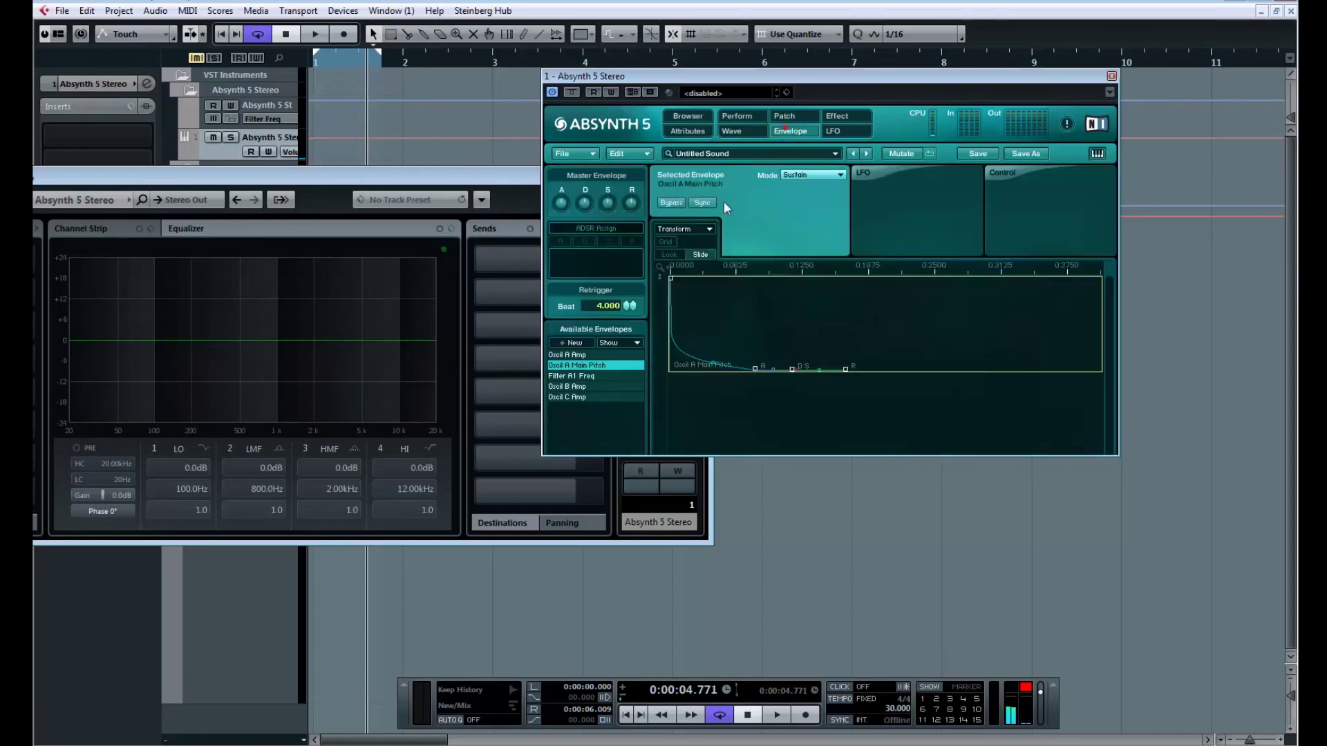
{"action": "left_click", "coordinate": [601, 376]}
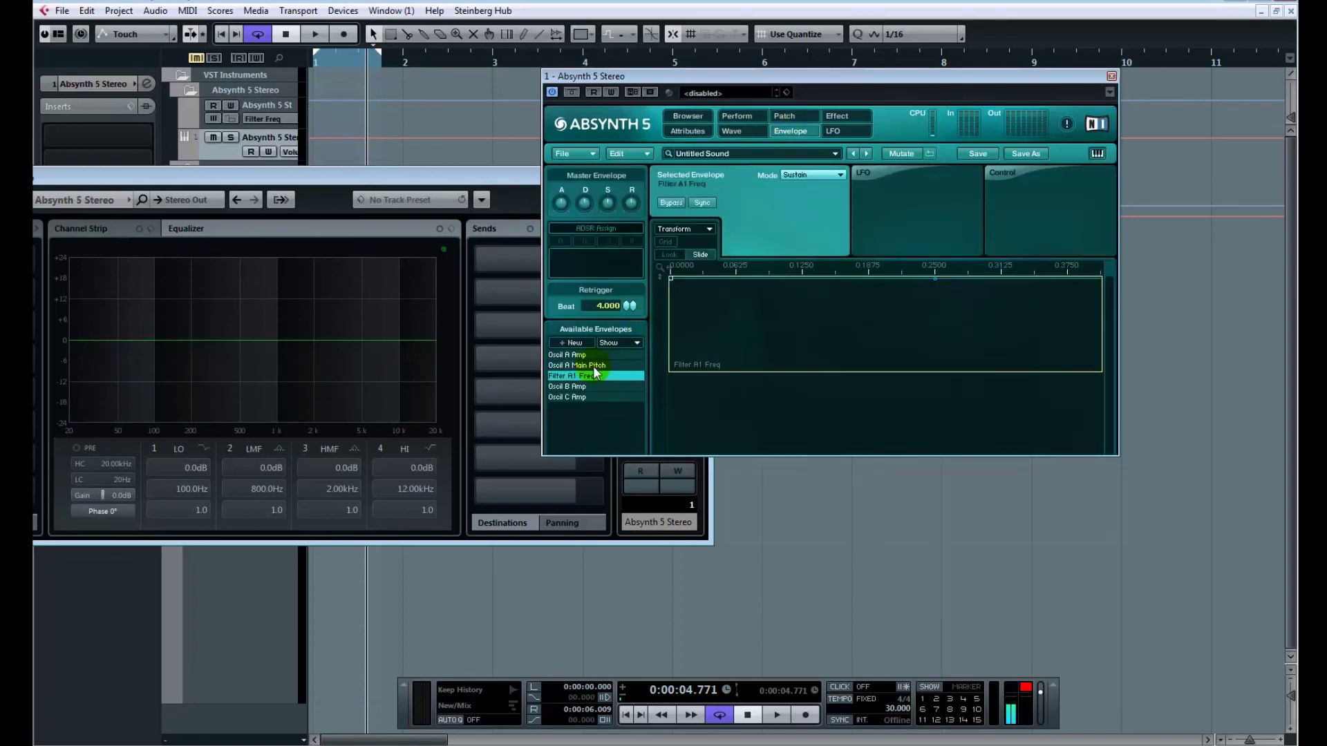
{"action": "left_click", "coordinate": [592, 366]}
{"action": "left_click_drag", "start_coordinate": [681, 268], "coordinate": [901, 341]}
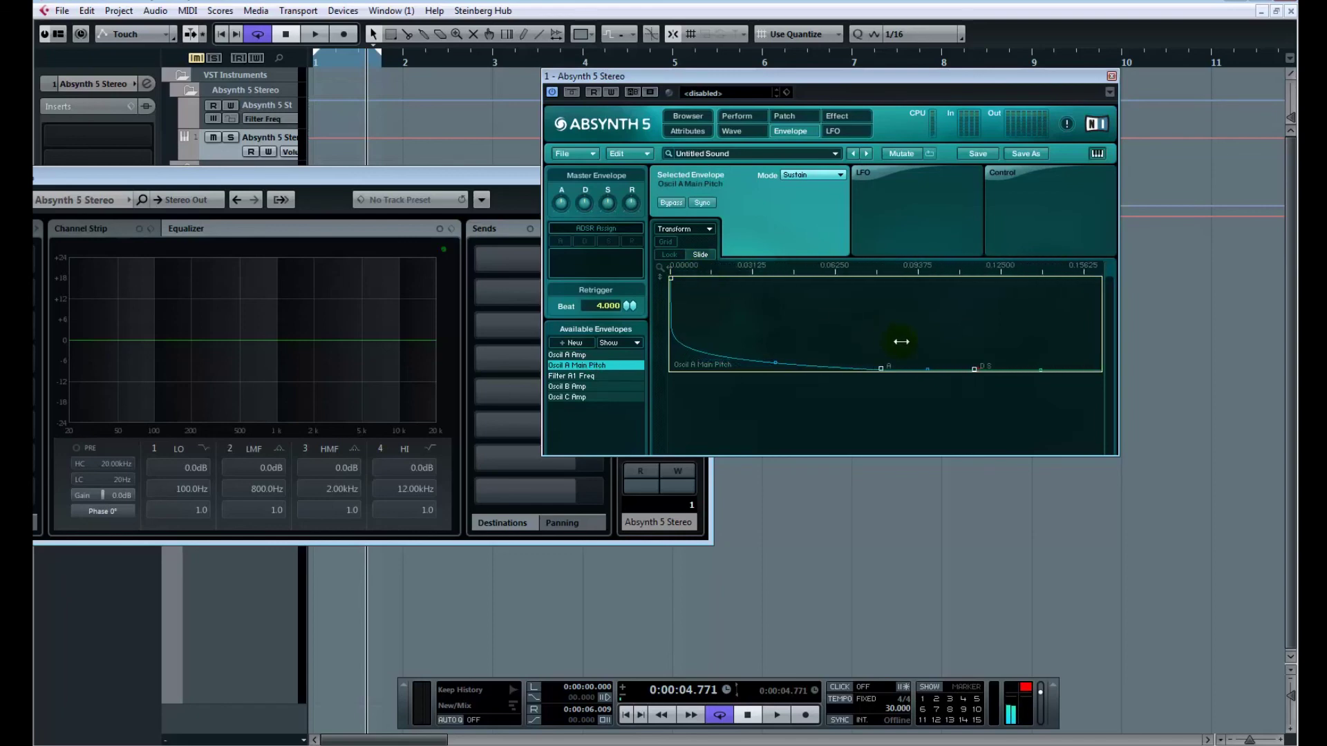